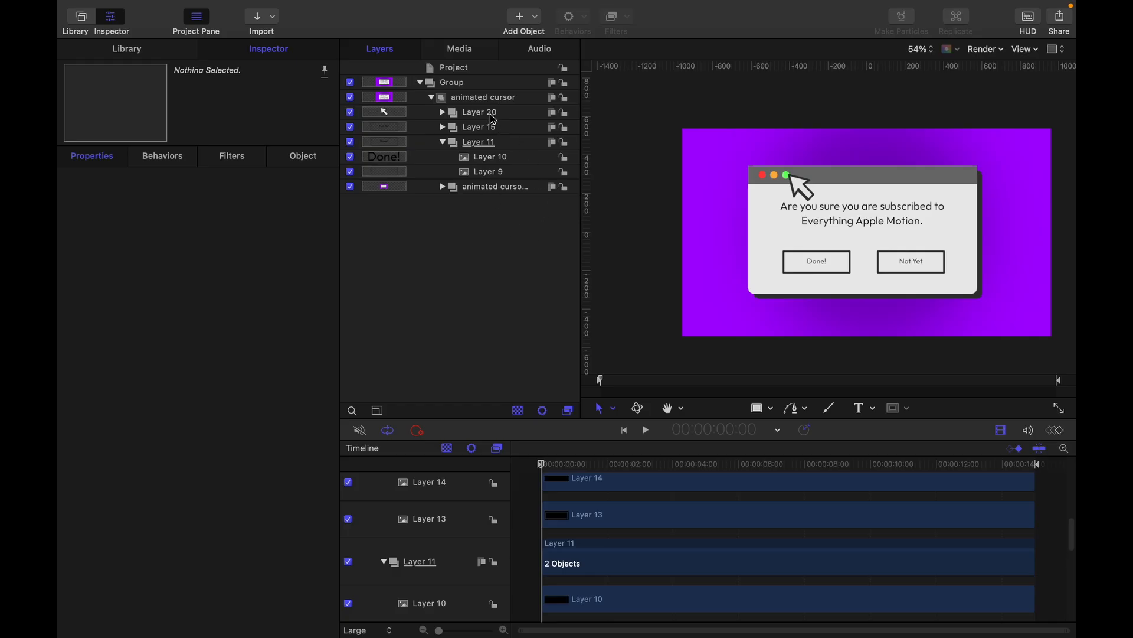
Rename the cursor arrow group "Layer 20" to "mouse".
click(490, 113)
triple_click(506, 115)
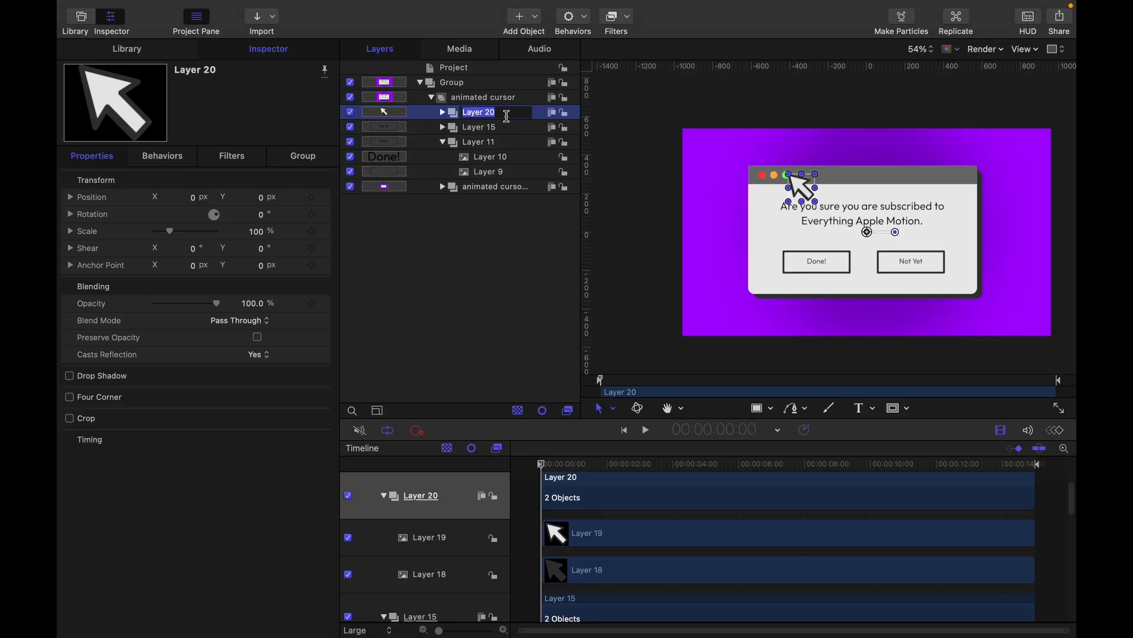
text(mouse)
key(Return)
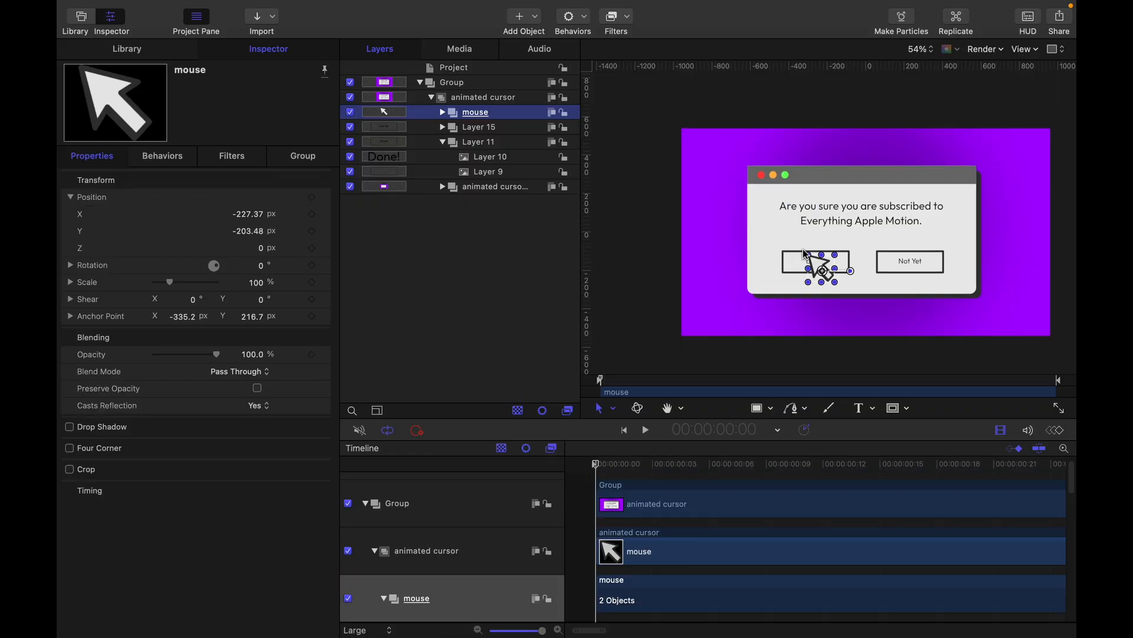
Place the mouse group over the Done! button at about X -135, Y -243 px and add a Position keyframe at 1:00.
mouse_move(821, 271)
mouse_down()
mouse_move(850, 284)
mouse_move(835, 276)
mouse_up()
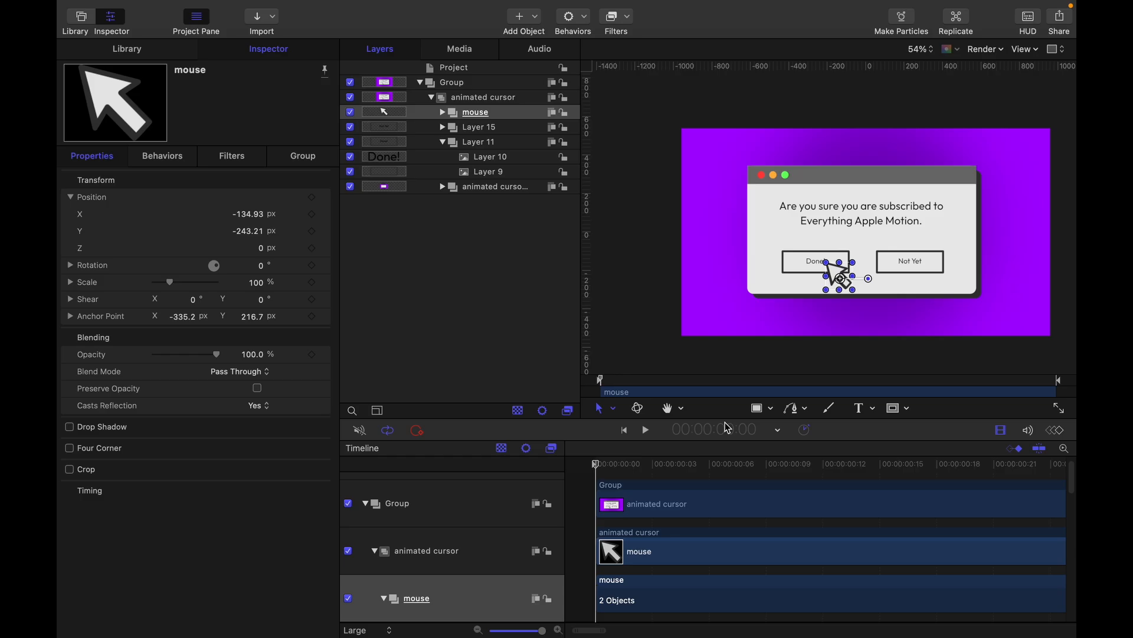
scroll(849, 471, right, 5)
click(845, 465)
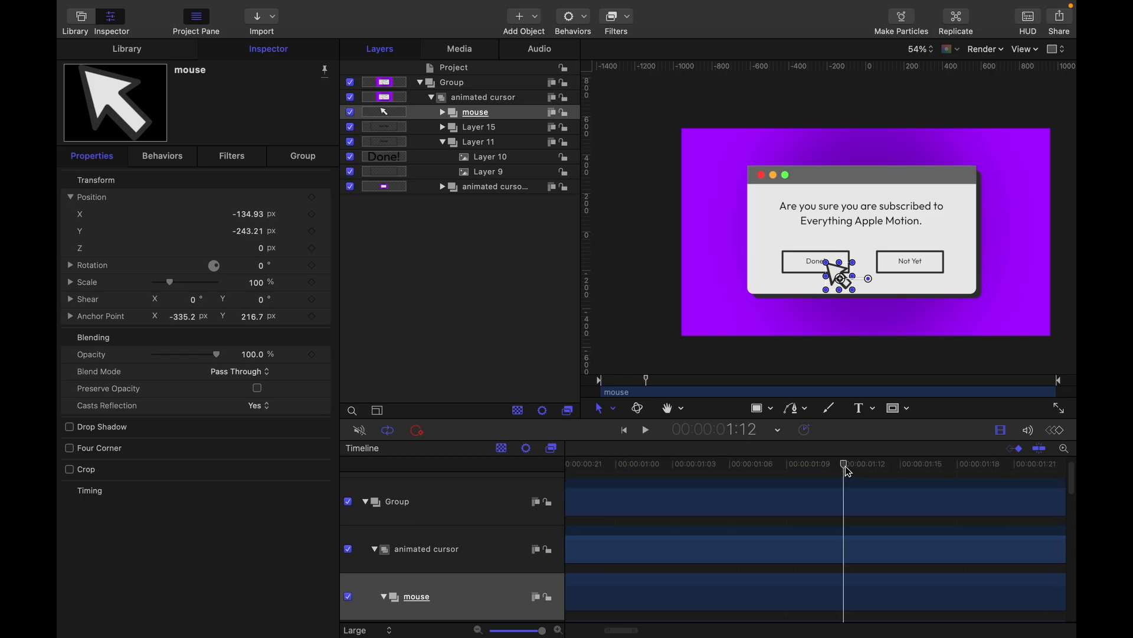
key(shift+Left)
key(Left)
key(Left)
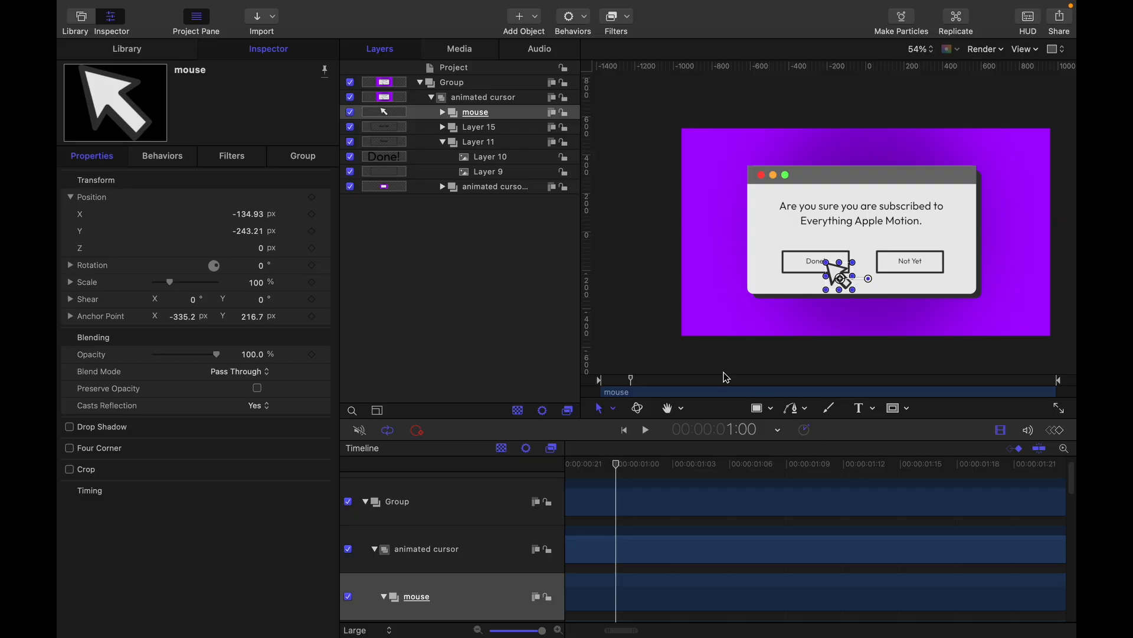
click(311, 196)
Keyframe the mouse group's starting position at frame 0, outside the canvas's right edge at about X 1175, Y -299 px.
scroll(679, 493, left, 8)
click(597, 464)
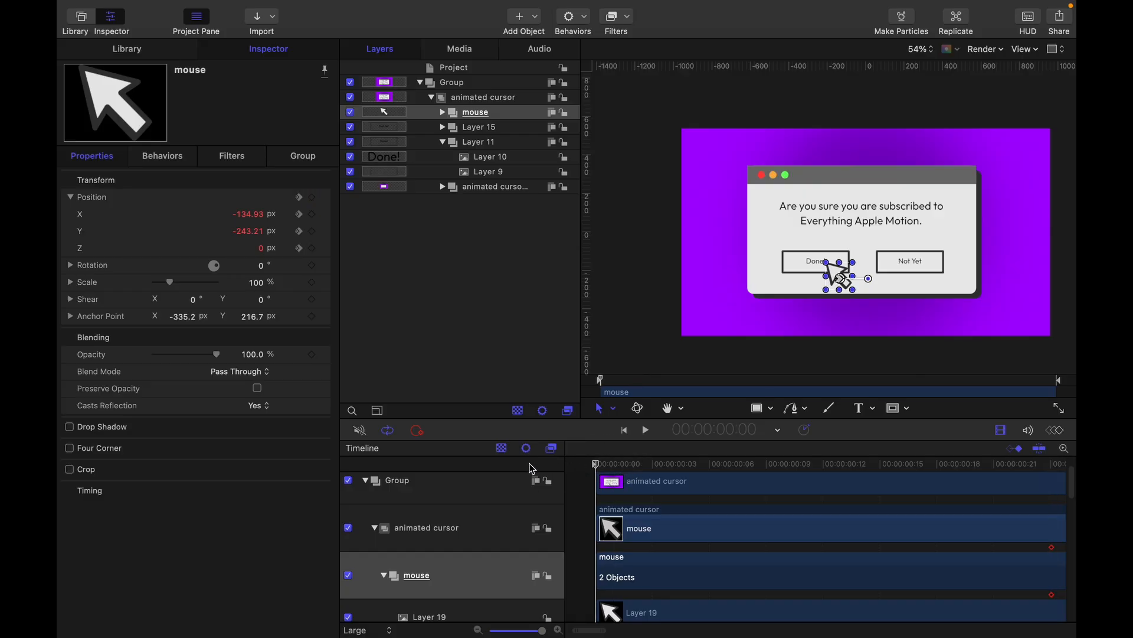
scroll(800, 292, right, 5)
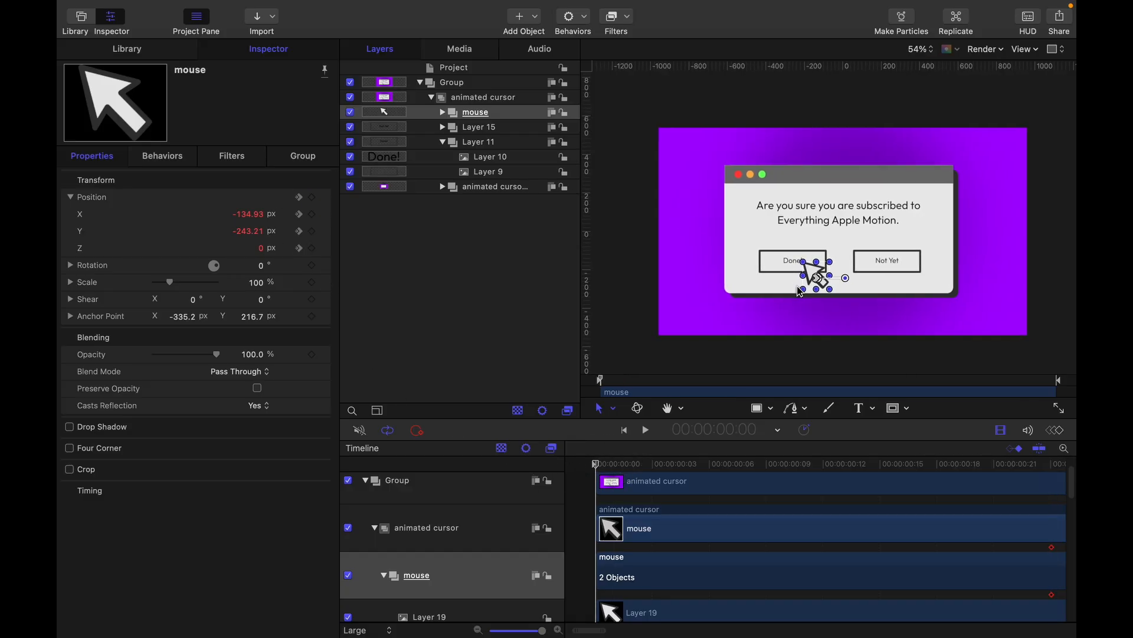
drag(798, 277, 1051, 288)
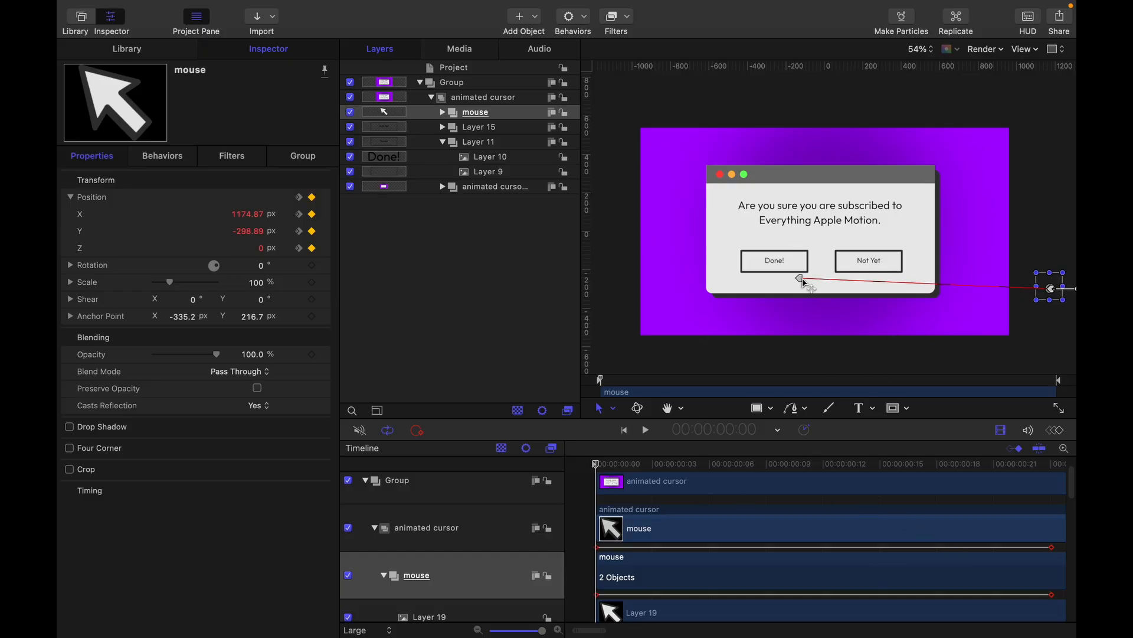
Bend the cursor's motion path into an S-curve, pulling its start handle downward and its end handle upward.
click(1051, 288)
drag(1009, 288, 1001, 349)
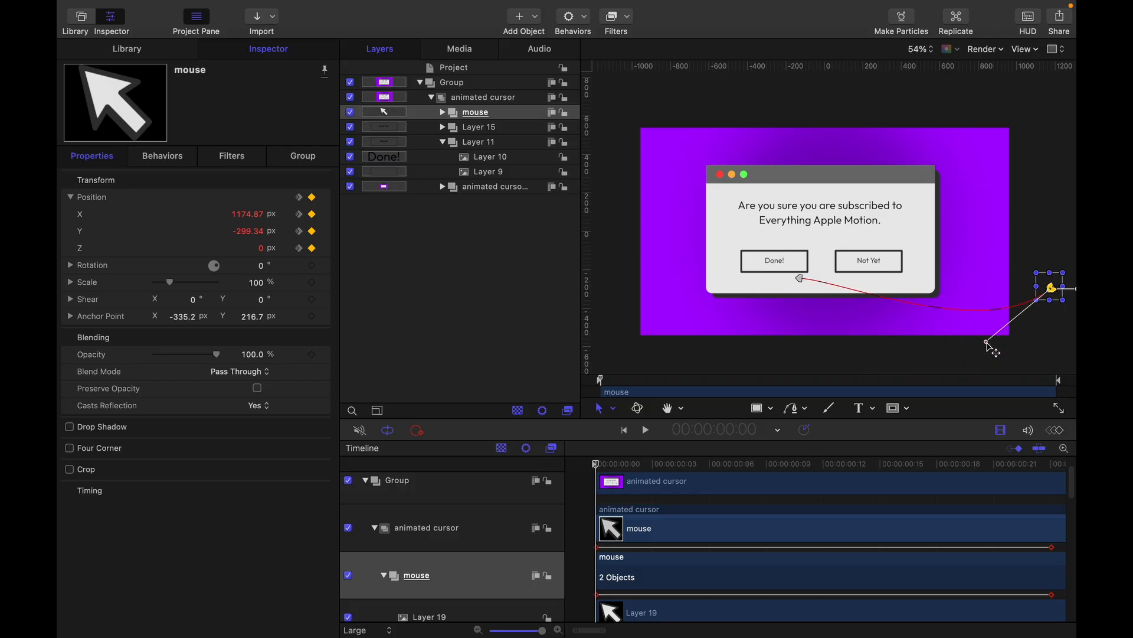
click(800, 278)
drag(843, 282, 874, 233)
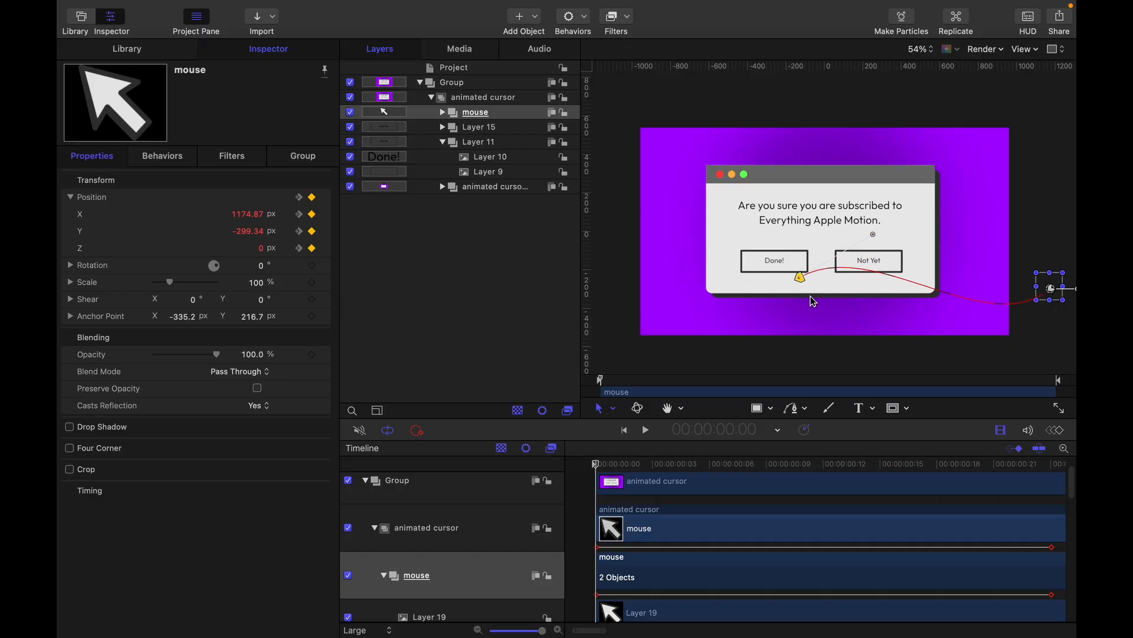
Show the Keyframe Editor and refine the motion path with a higher end curve and a shallower downward start curve.
click(1062, 431)
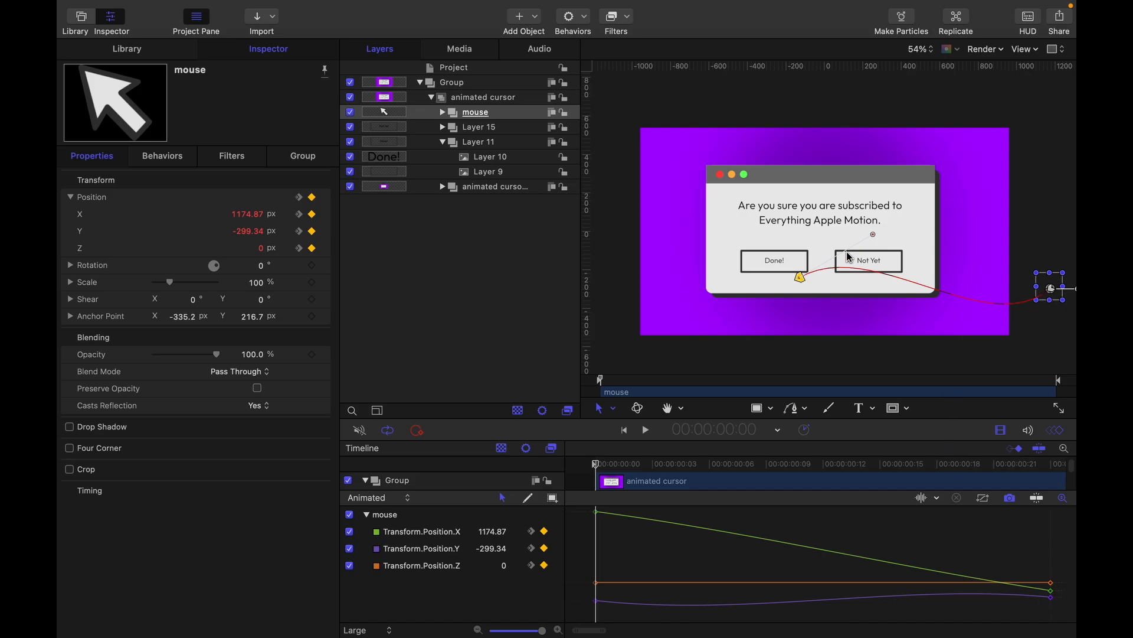
mouse_move(875, 238)
mouse_down()
mouse_move(865, 319)
mouse_move(898, 260)
mouse_move(882, 203)
mouse_move(854, 278)
mouse_move(817, 315)
mouse_move(859, 217)
mouse_move(881, 225)
mouse_up()
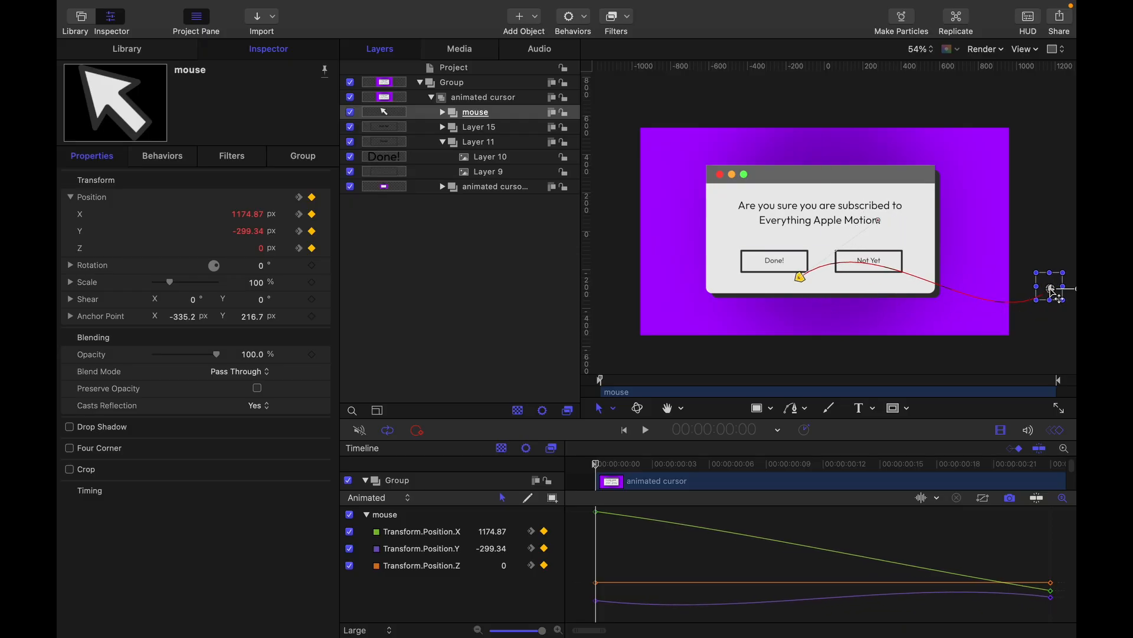
drag(986, 342, 1002, 223)
drag(1001, 273, 987, 319)
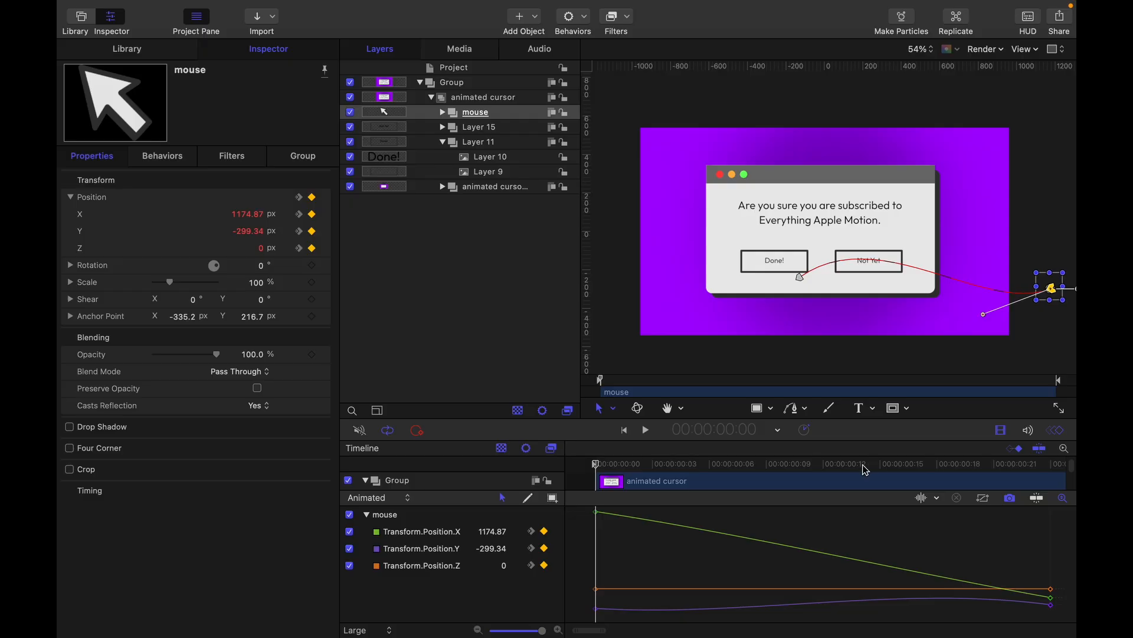
Set the play range's out point at 1:12 and hide the Keyframe Editor.
scroll(866, 470, right, 3)
click(702, 381)
click(661, 384)
click(656, 382)
drag(655, 382, 648, 381)
click(457, 309)
key(alt+super+o)
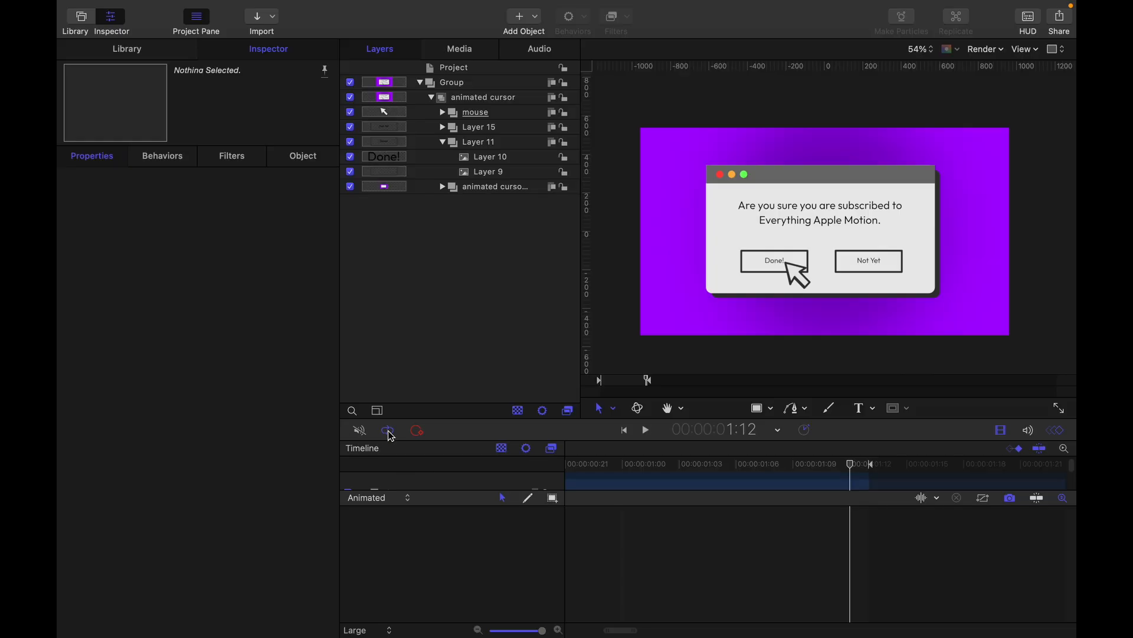
click(1064, 430)
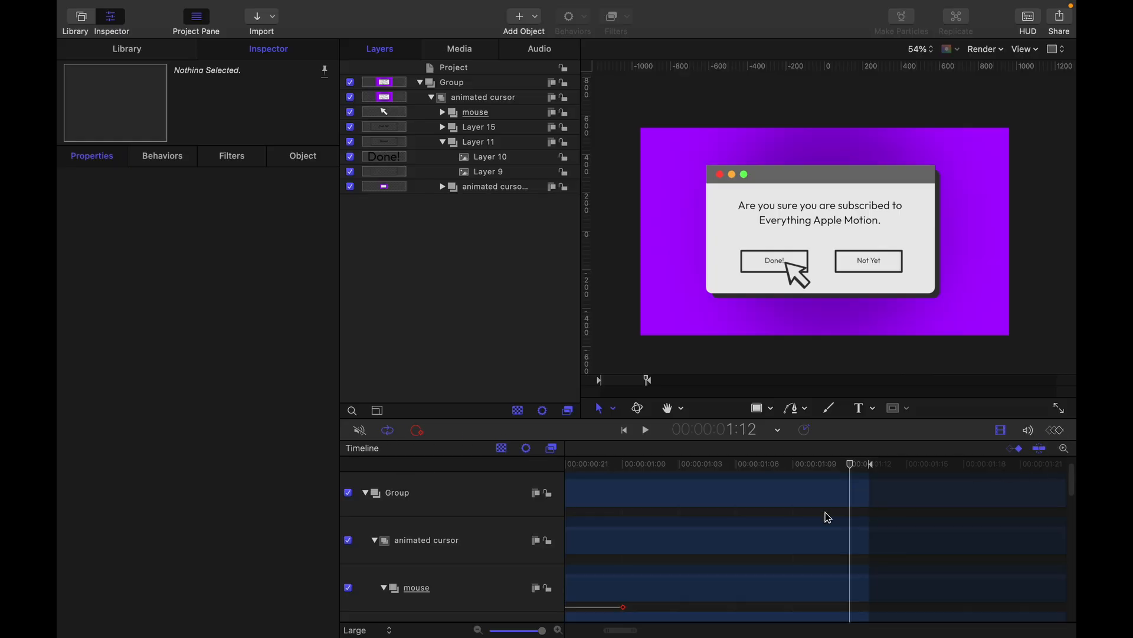
Play the animation from the first frame to check the cursor's curved movement.
drag(620, 381, 555, 384)
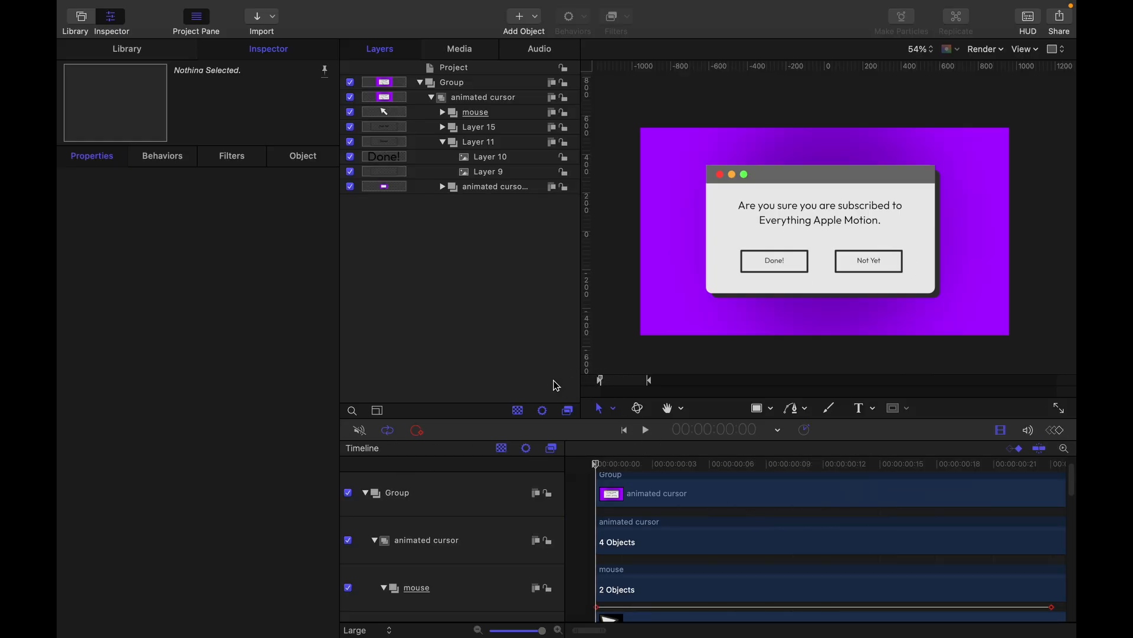
key(space)
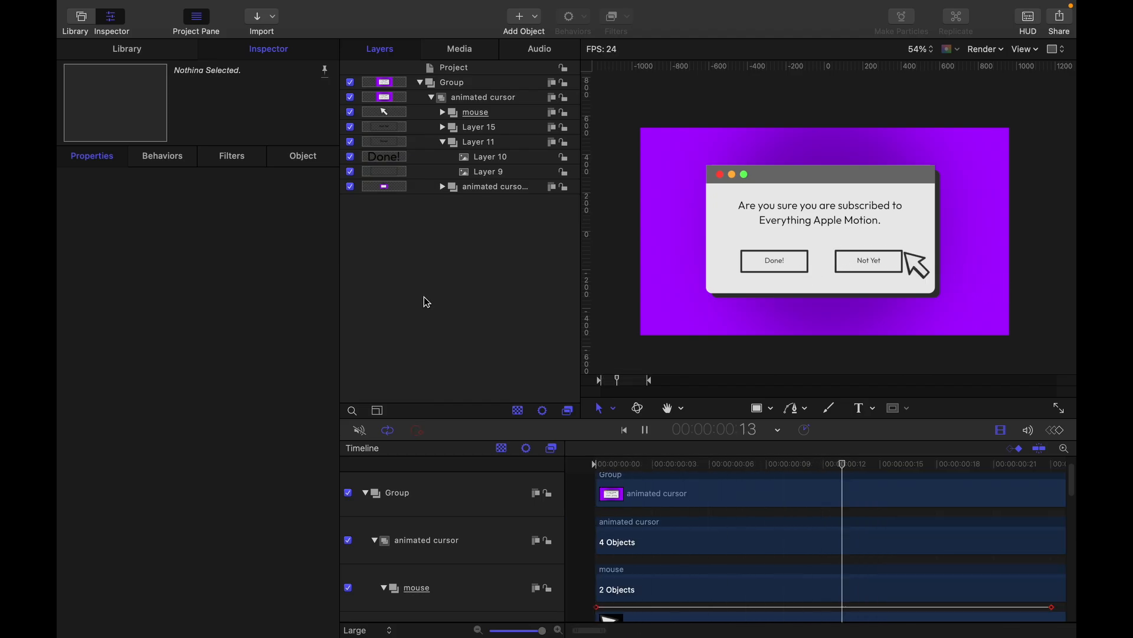
key(space)
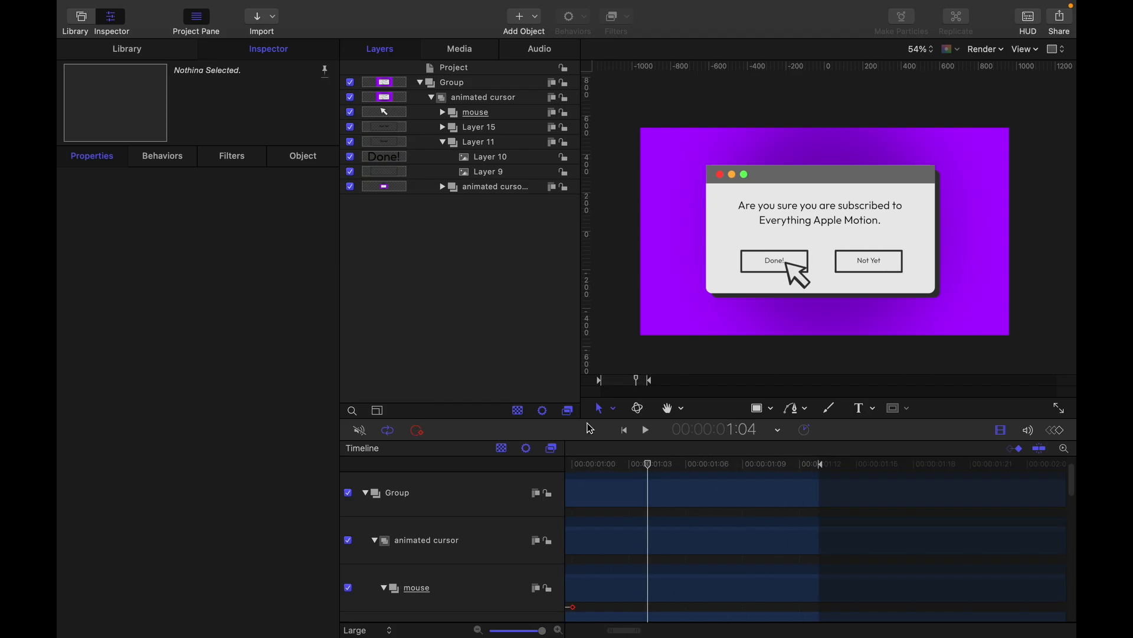
Add Scale keyframes to the mouse group at 1:01, 1:02 and 1:03.
scroll(646, 503, left, 2)
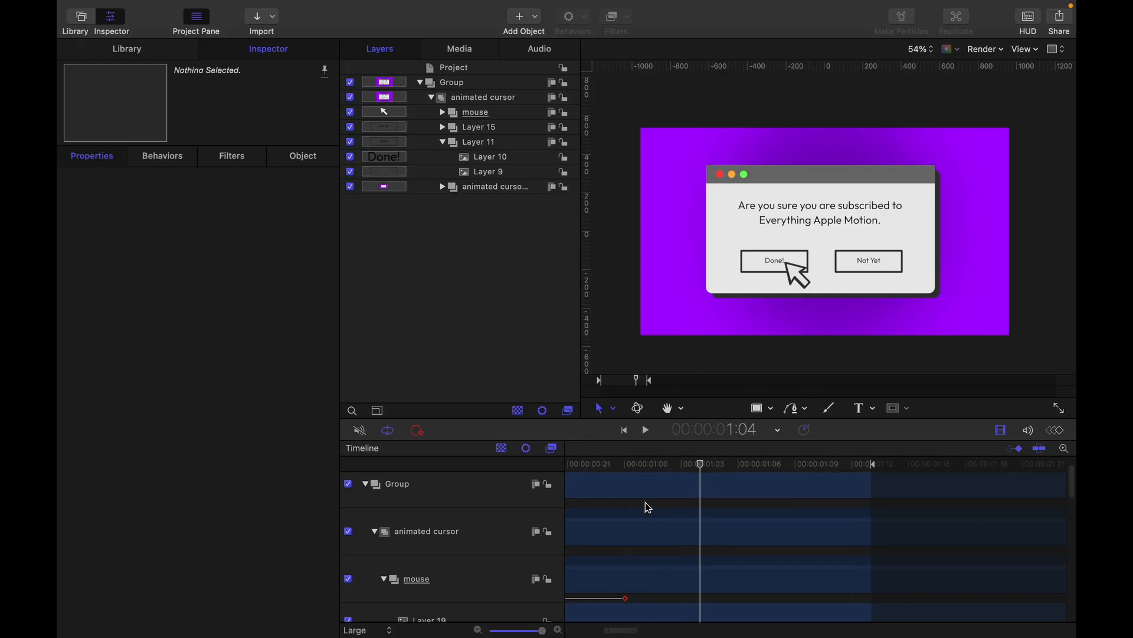
click(633, 464)
key(Right)
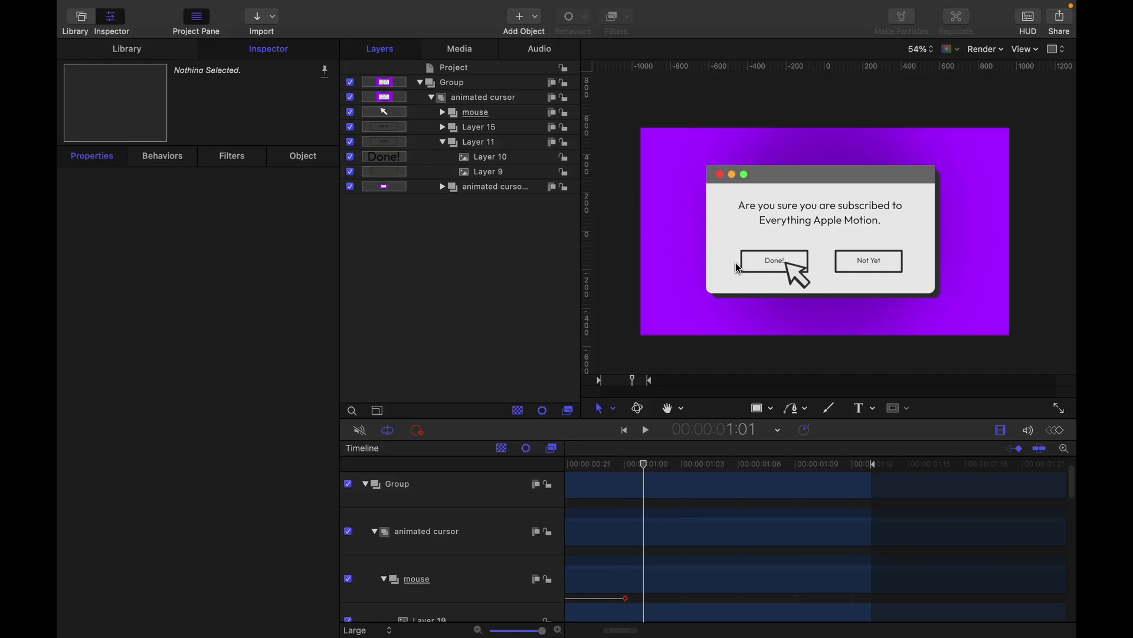
click(466, 112)
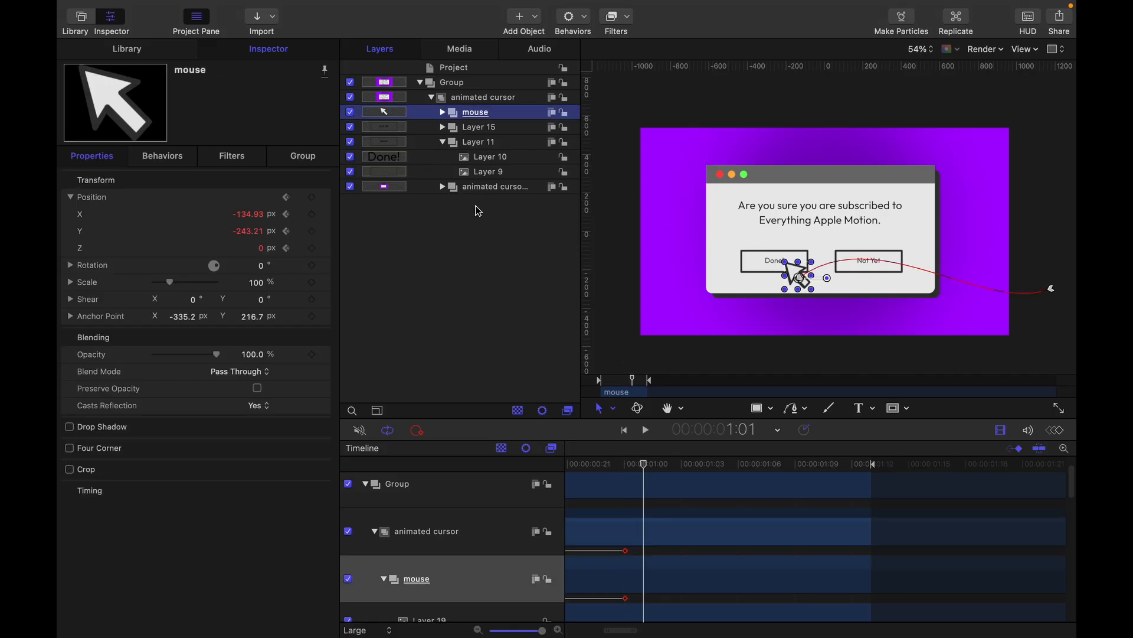
click(313, 283)
key(Right)
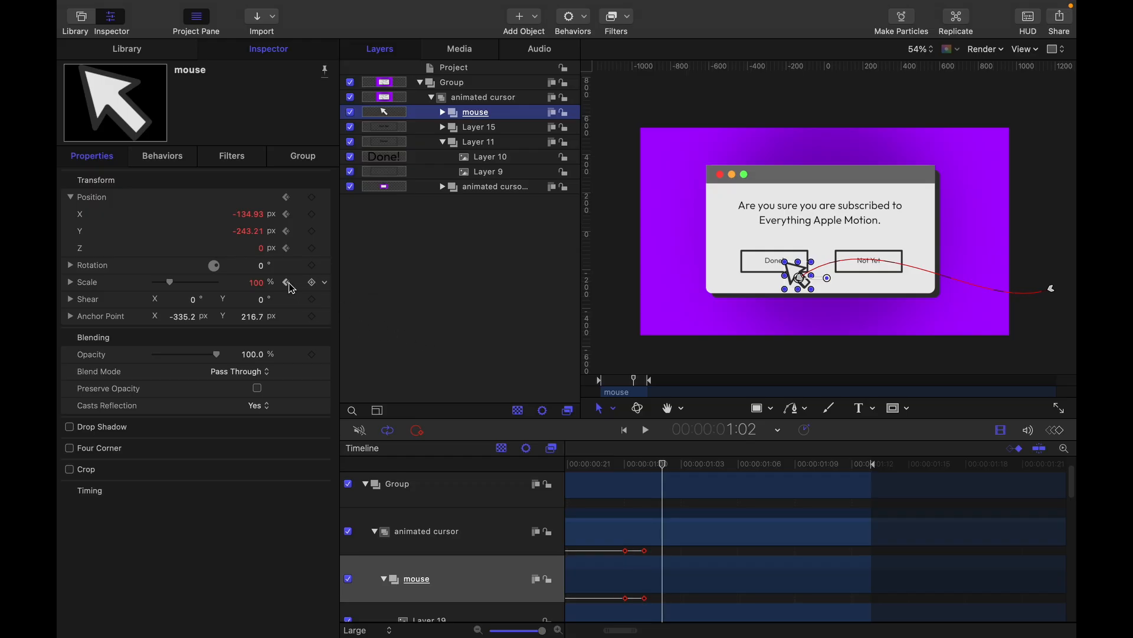
click(312, 283)
key(Right)
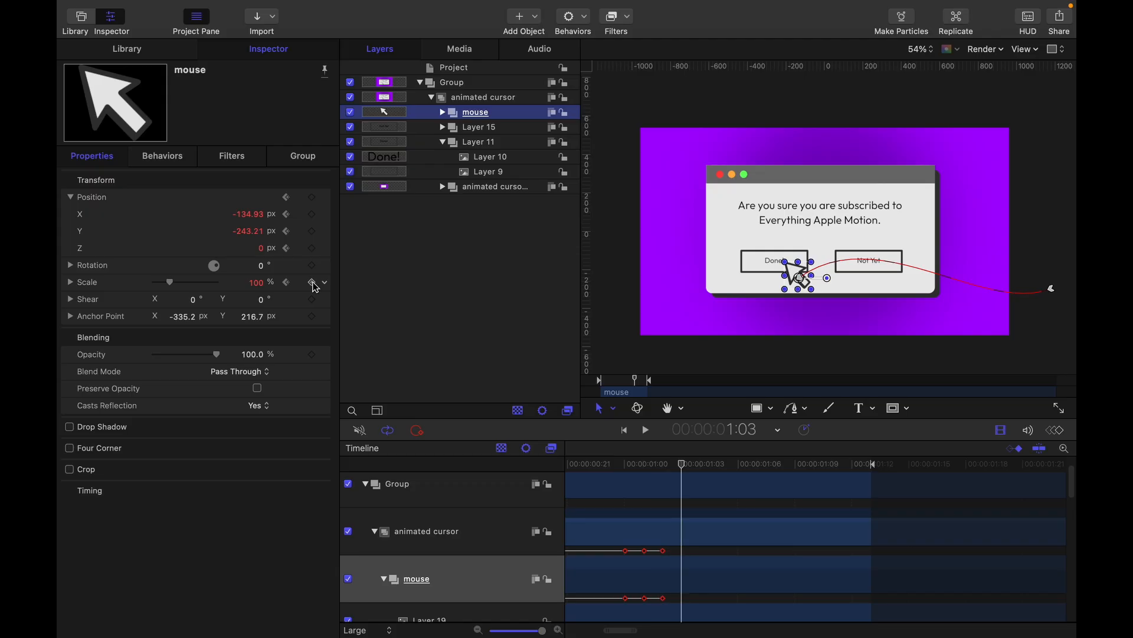
Set the mouse group's Scale to 85% at the 1:02 keyframe.
key(Left)
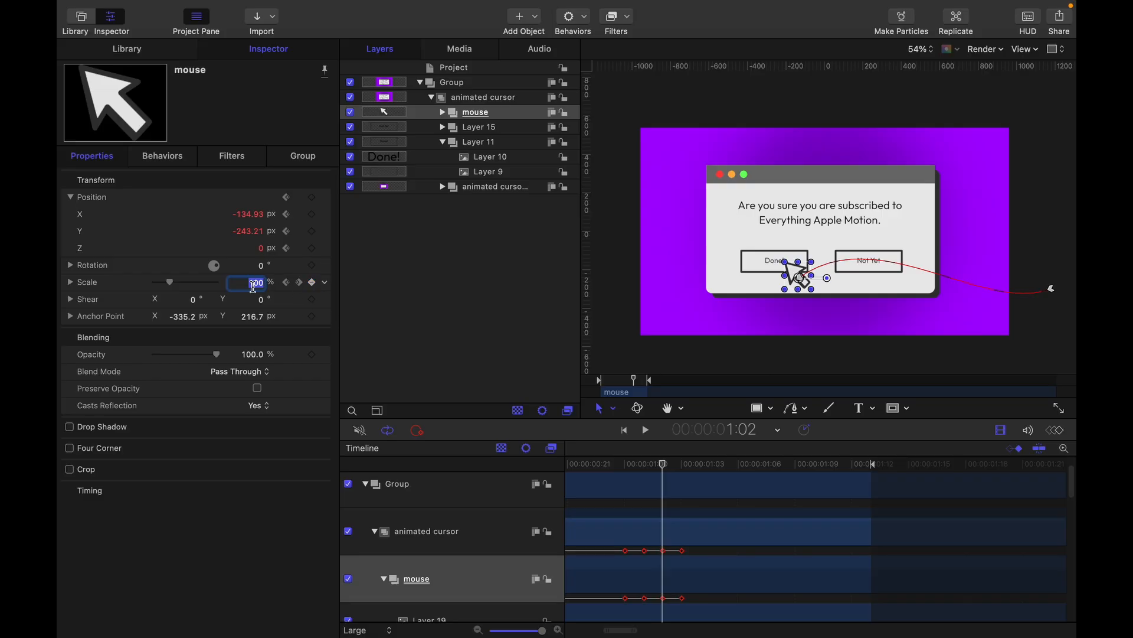
text(85)
key(Return)
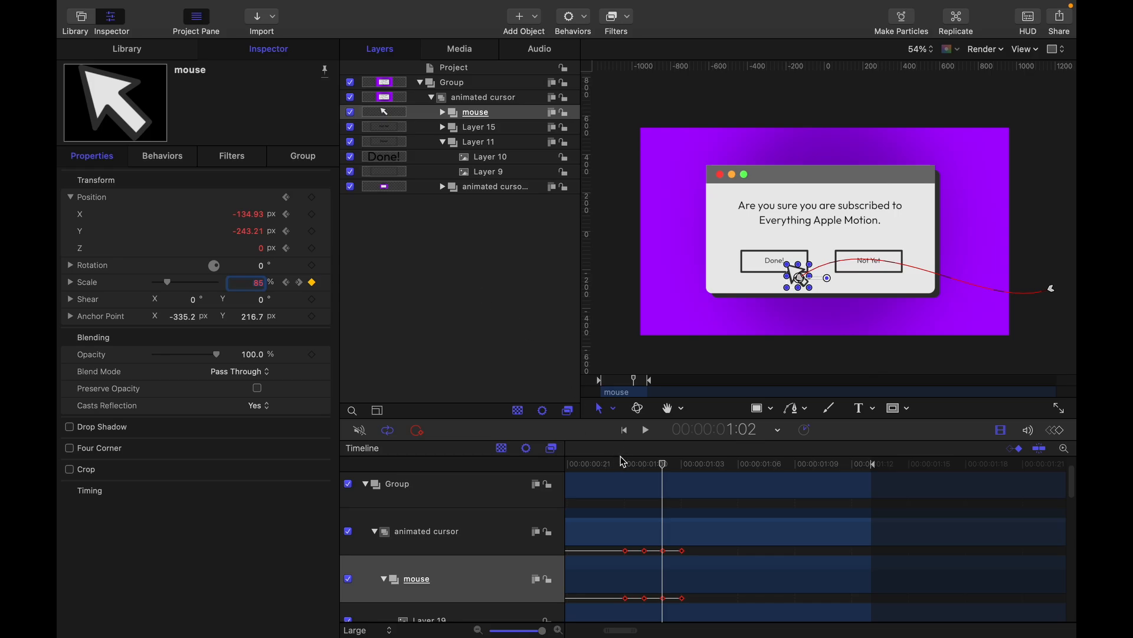
Play the animation from the start to check the cursor's scale-down click.
click(626, 433)
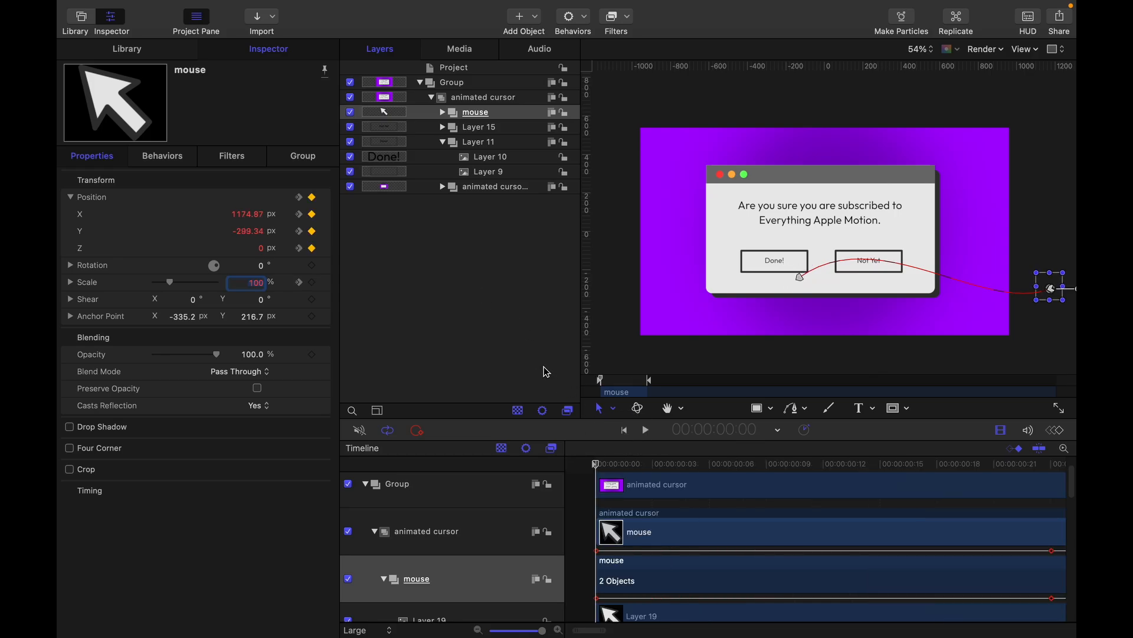
click(534, 359)
key(space)
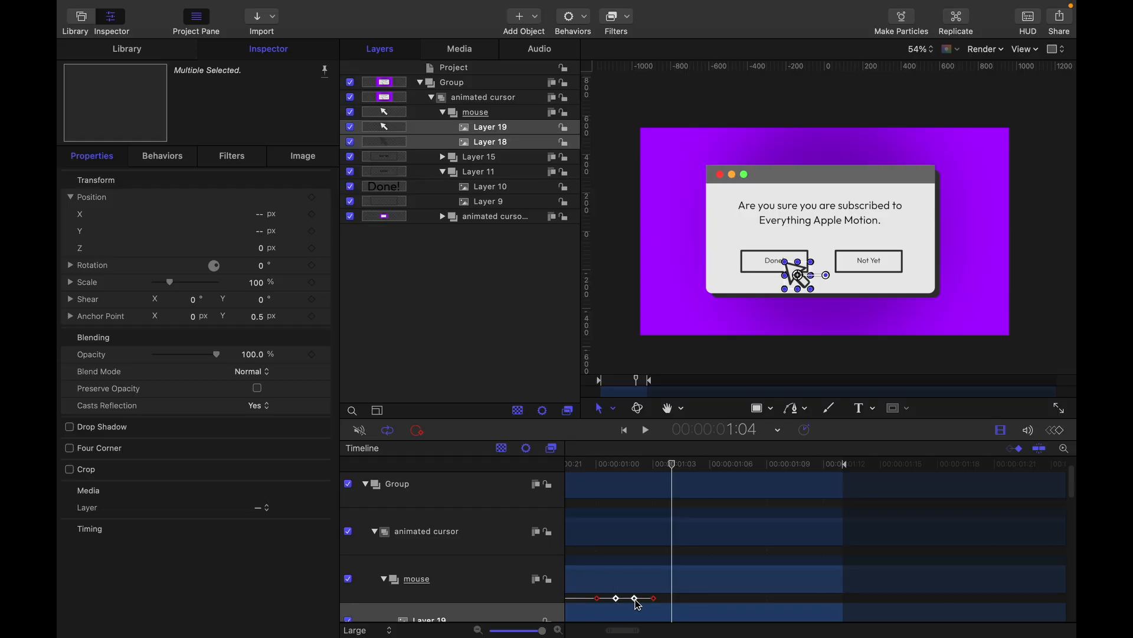
Shift the mouse group's three Scale keyframes one frame later, to 1:02, 1:03 and 1:04.
click(654, 599)
drag(616, 599, 641, 599)
click(598, 464)
key(space)
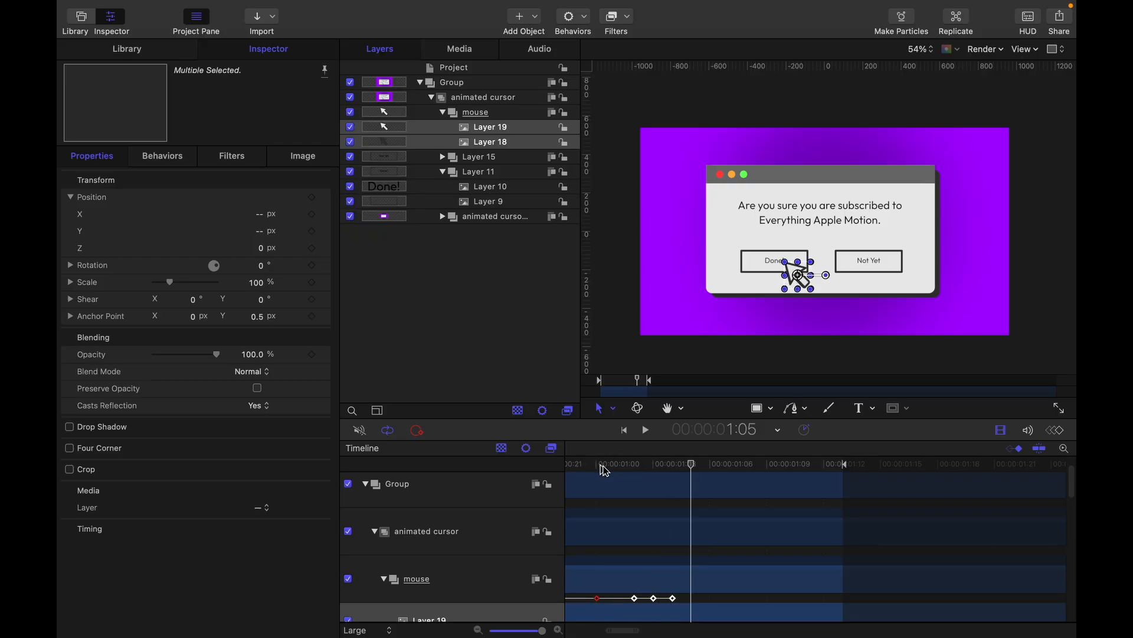
Replay the animation from the start to judge the delayed click's timing.
click(625, 432)
click(502, 359)
key(space)
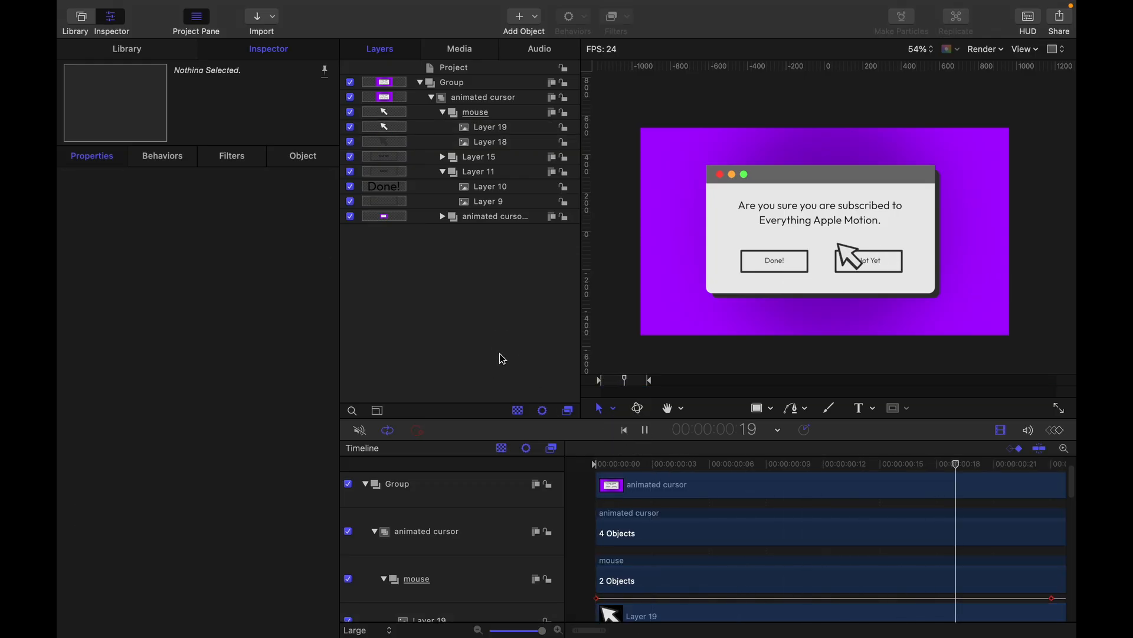
key(space)
key(space)
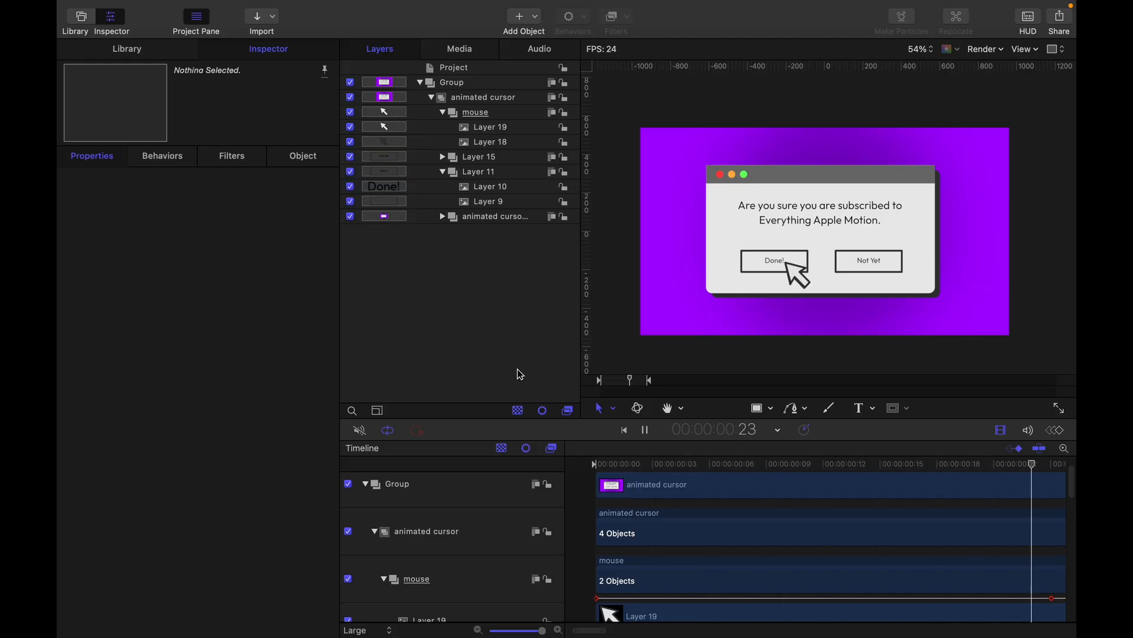
key(space)
Move the mouse group's last two Scale keyframes one frame later, to 1:04 and 1:05.
scroll(727, 543, right, 10)
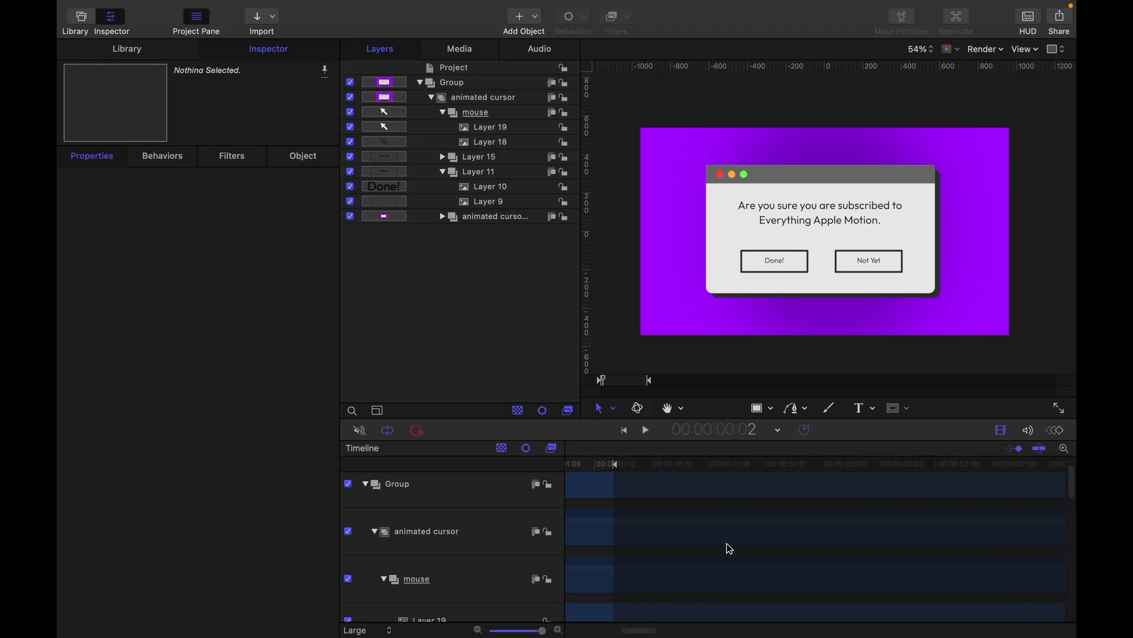
scroll(679, 528, down, 1)
click(642, 471)
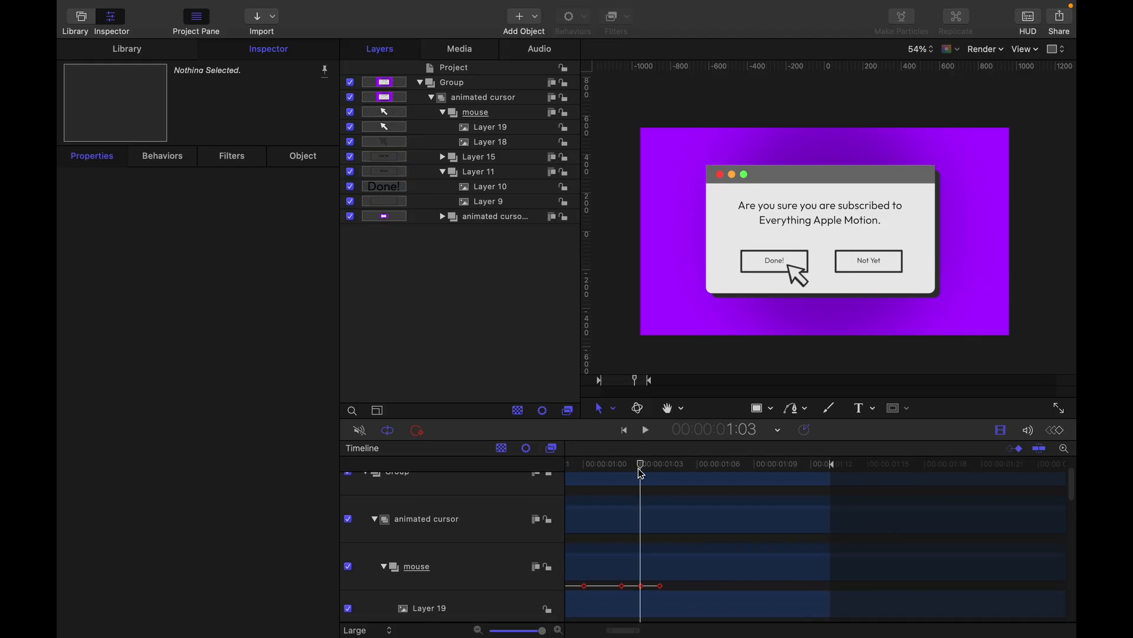
key(Right)
click(643, 586)
click(659, 586)
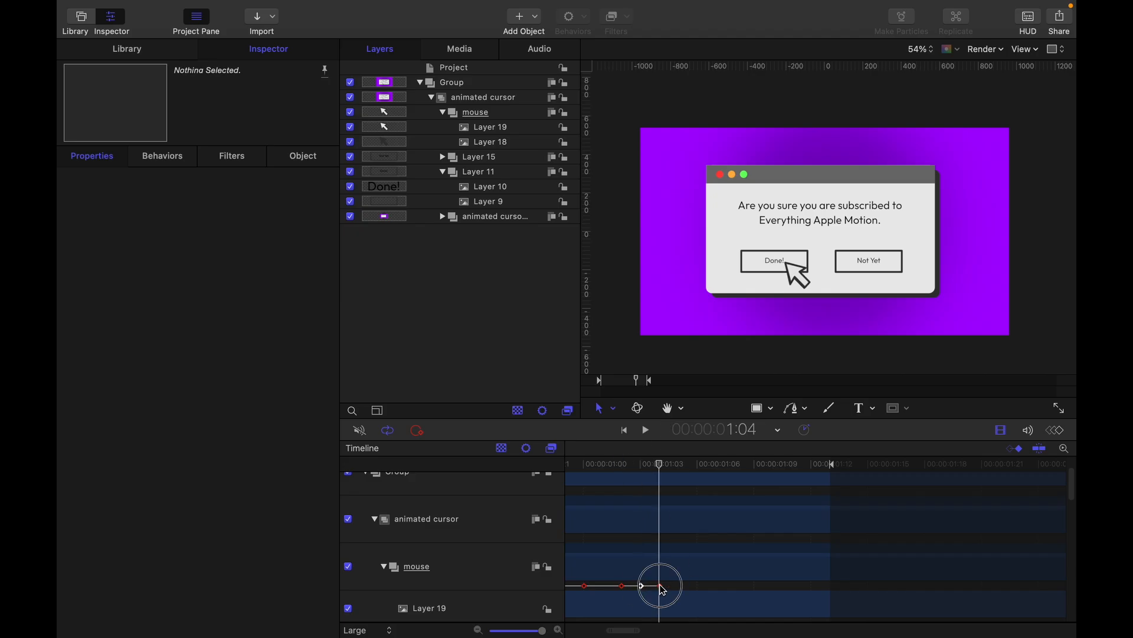
click(641, 586)
drag(659, 586, 683, 590)
Move the mouse group's last Scale keyframe to 1:06, two frames after the one at 1:04.
key(Right)
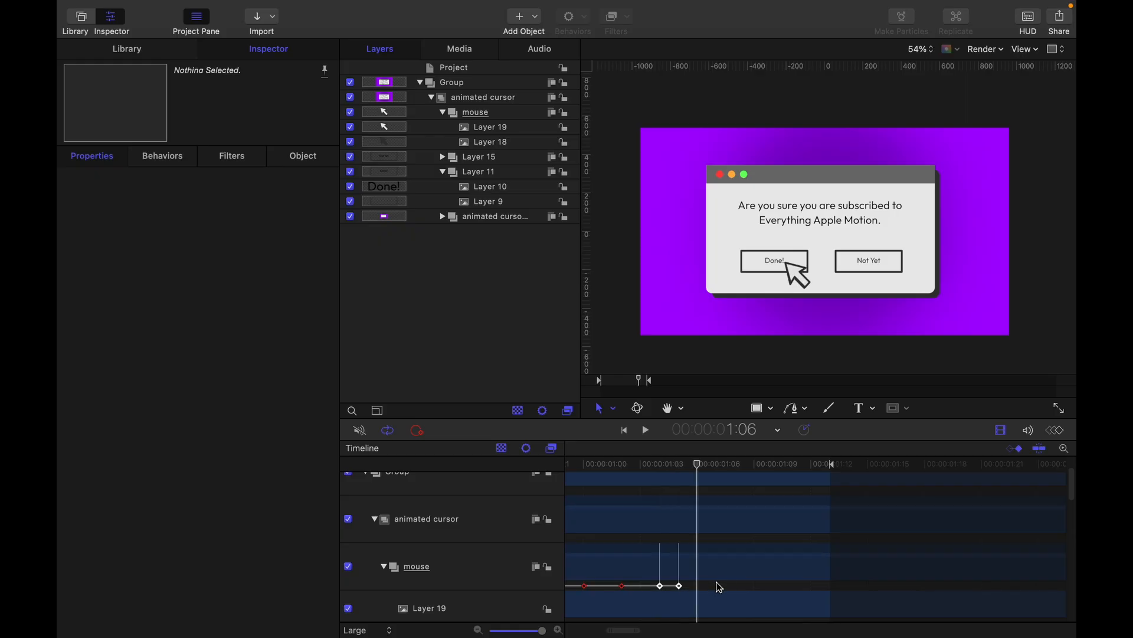
click(710, 583)
click(681, 586)
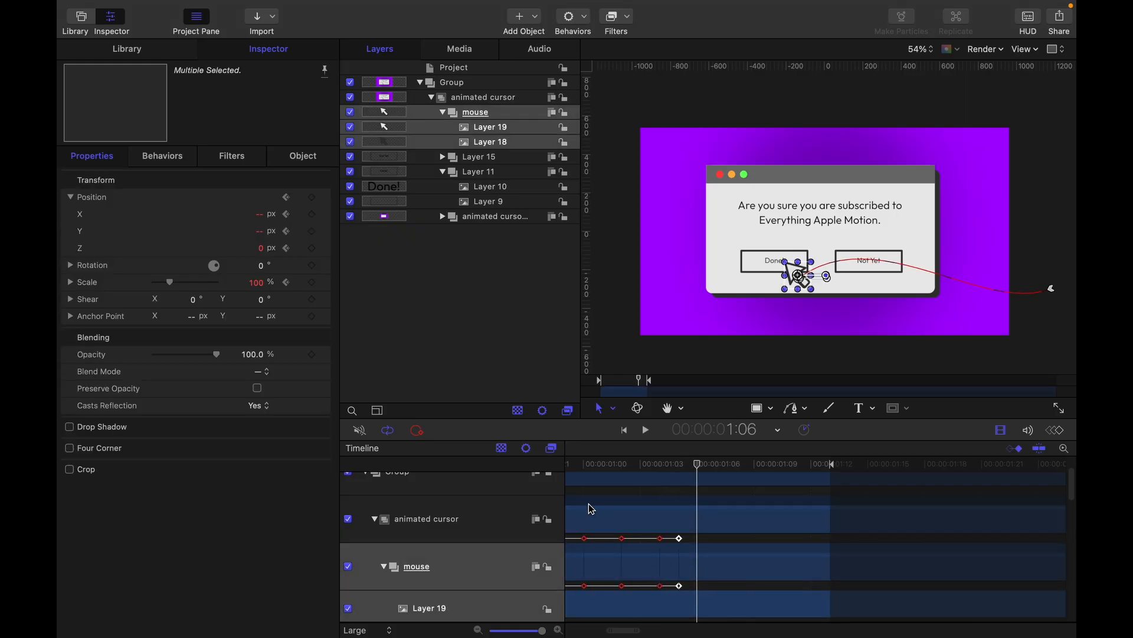
click(516, 341)
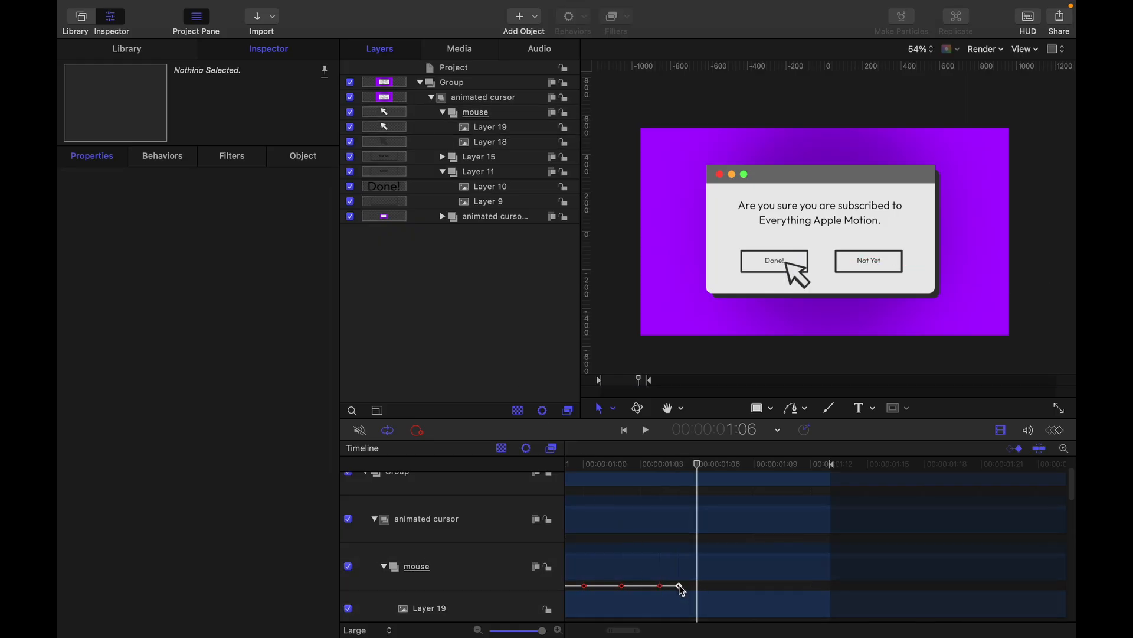
double_click(680, 586)
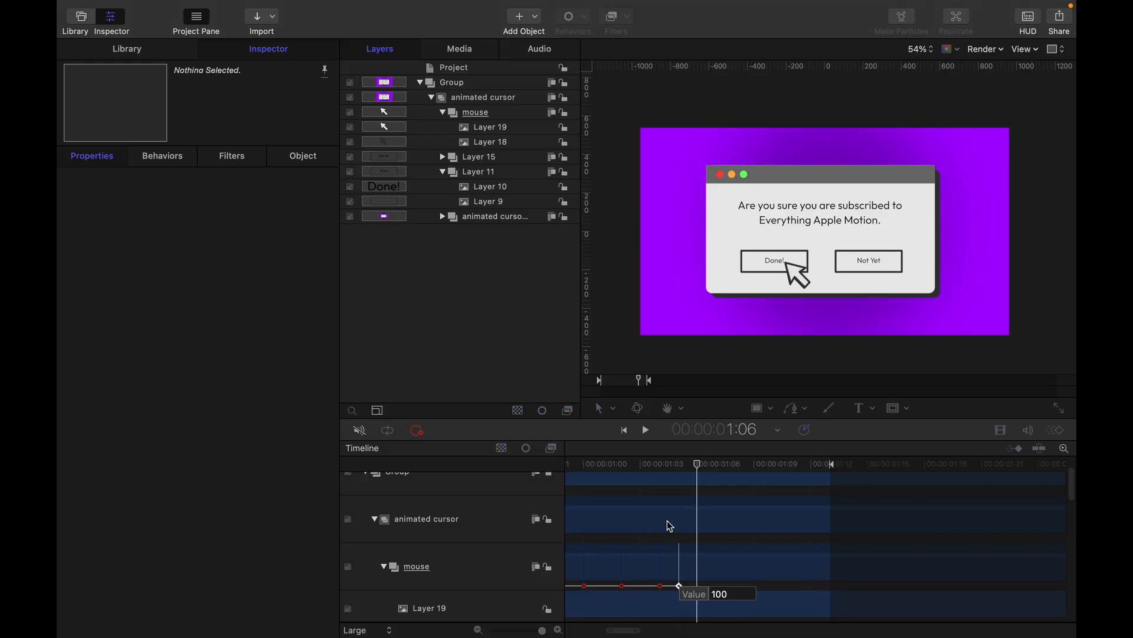
key(Return)
drag(679, 586, 696, 586)
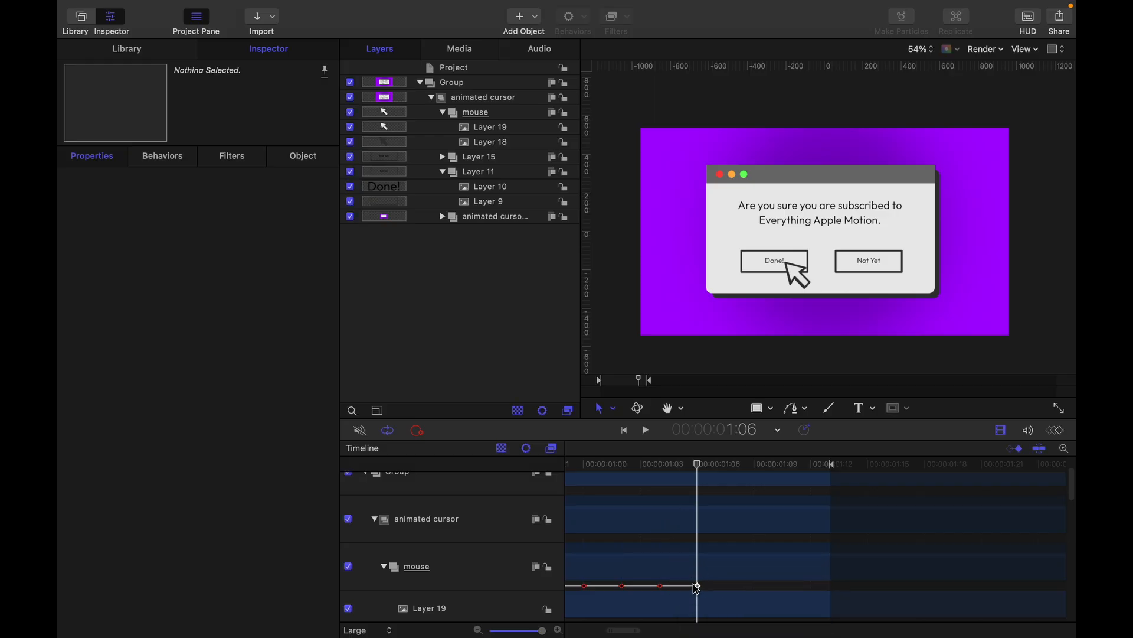
Lower the mouse group's Scale value on its keyframe at 1:04 for a stronger click.
click(660, 466)
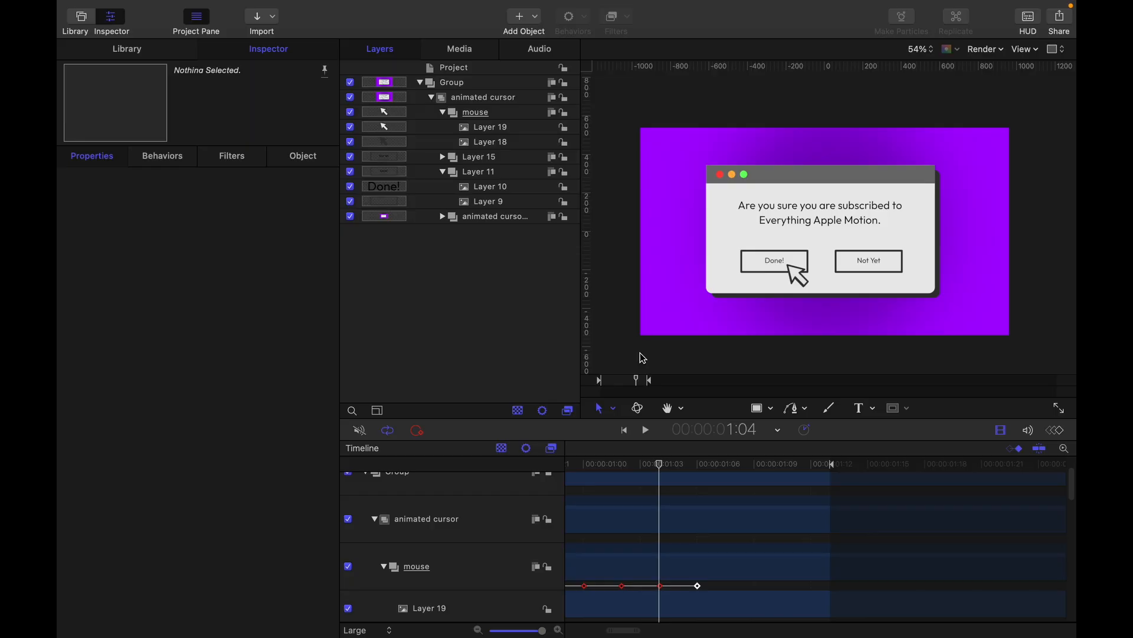
click(665, 550)
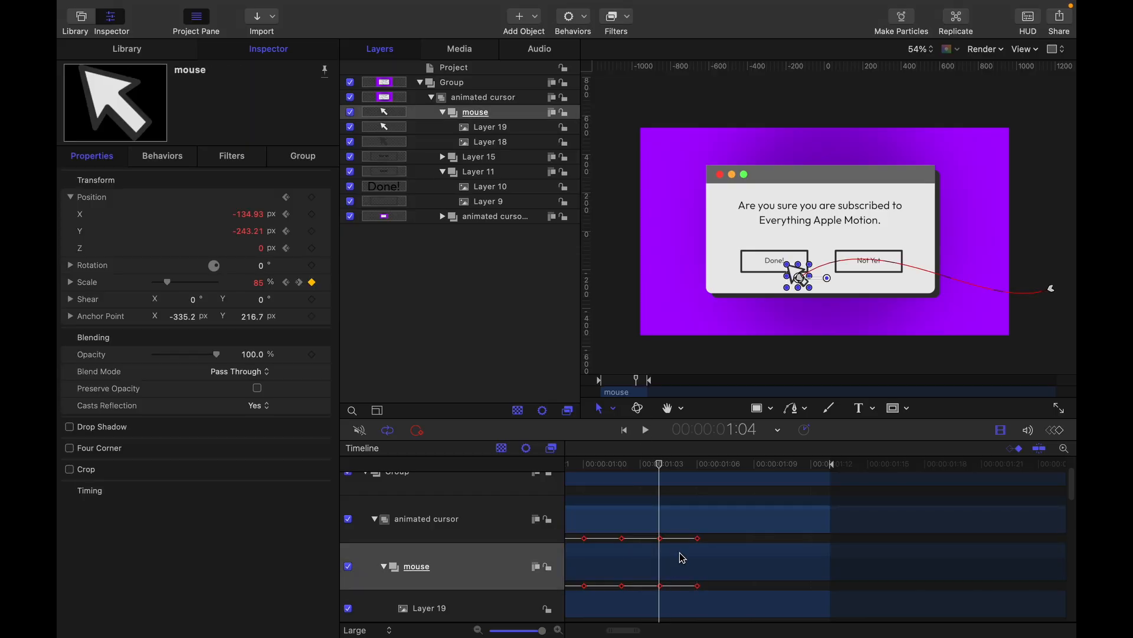
click(258, 283)
key(Return)
click(453, 320)
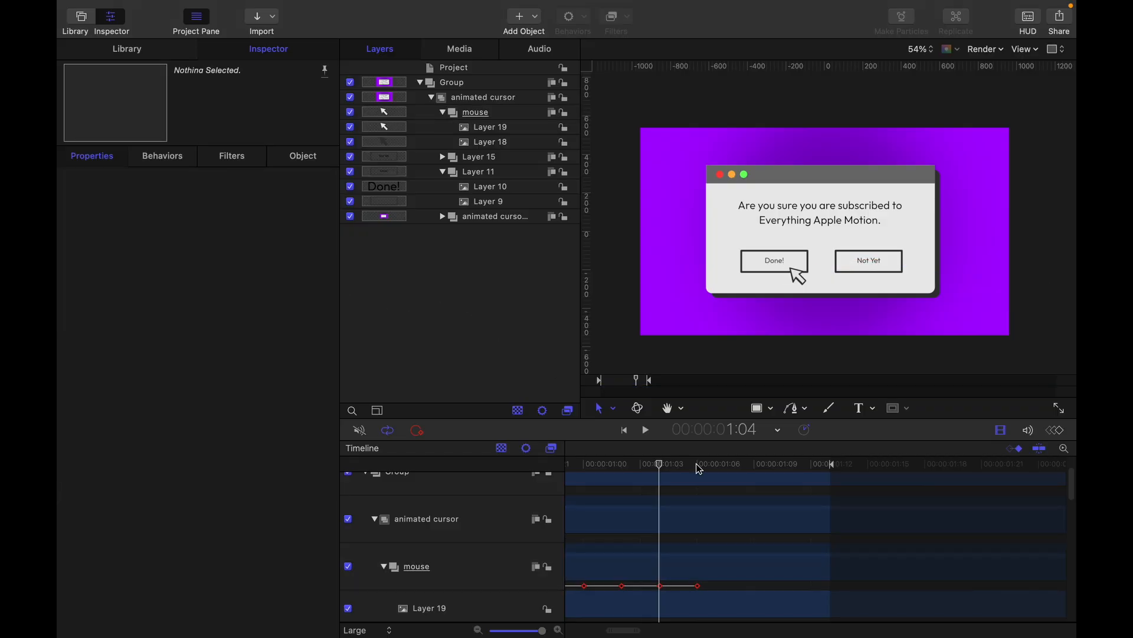
Play the animation from the start to check the cursor's stronger click.
click(626, 431)
click(514, 367)
key(space)
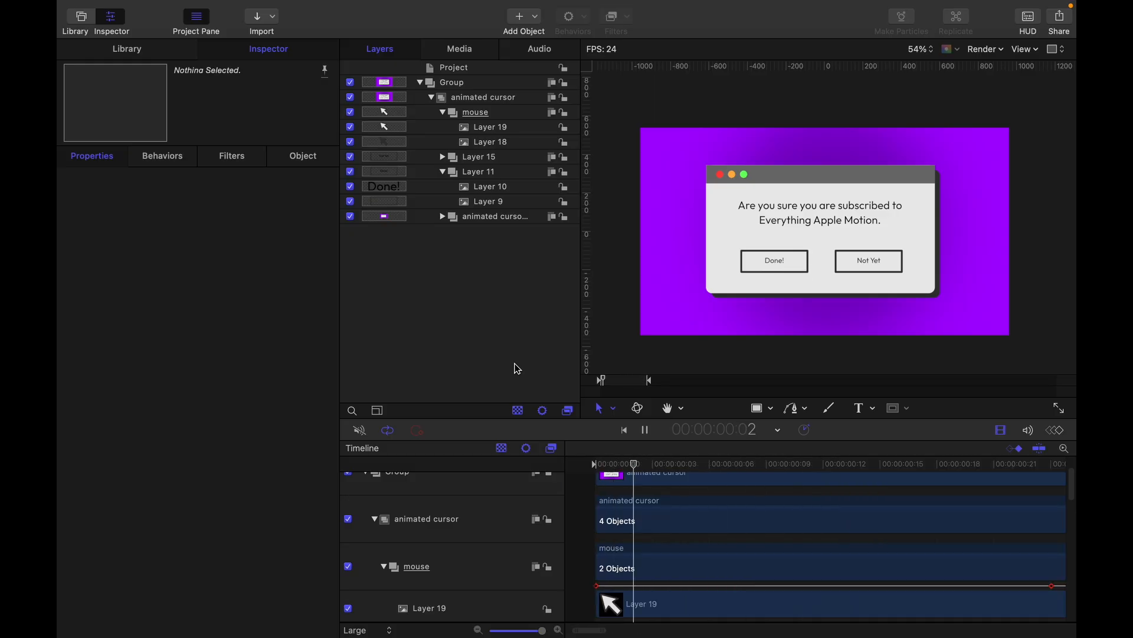
key(space)
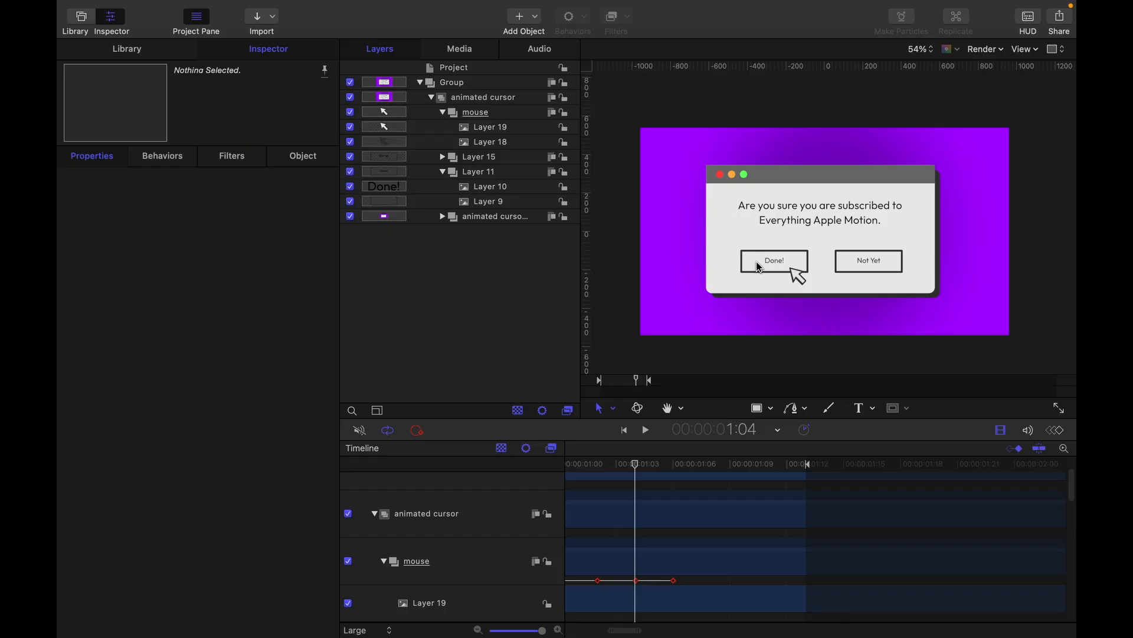
Move the anchor point of the Layer 11 group to the centre of the Done! button and return to the Transform tool.
click(458, 173)
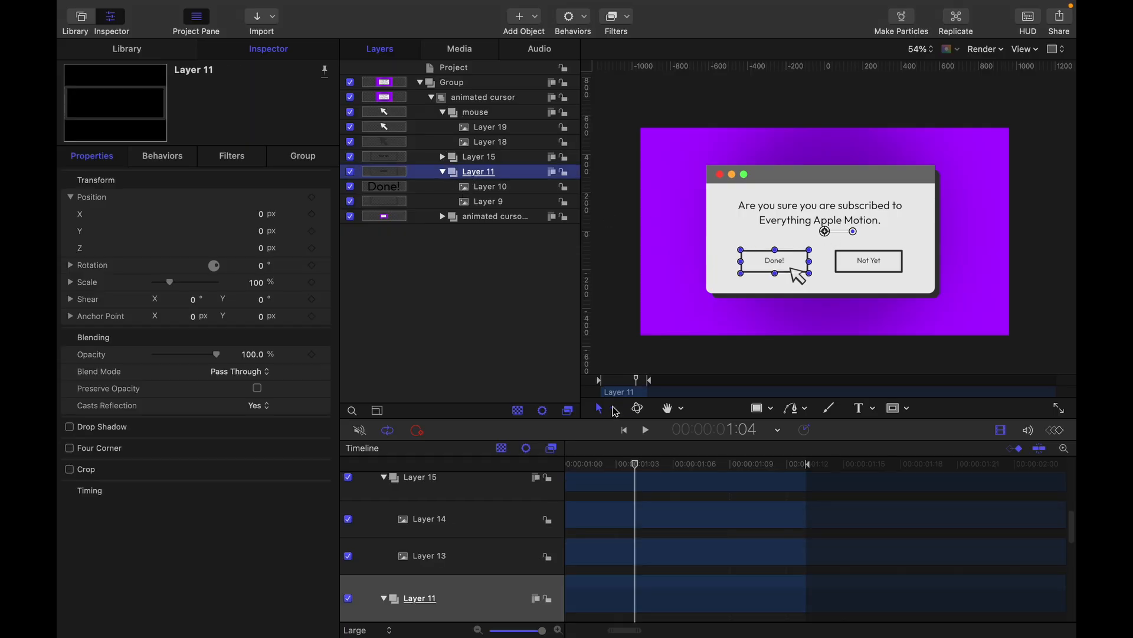
click(614, 409)
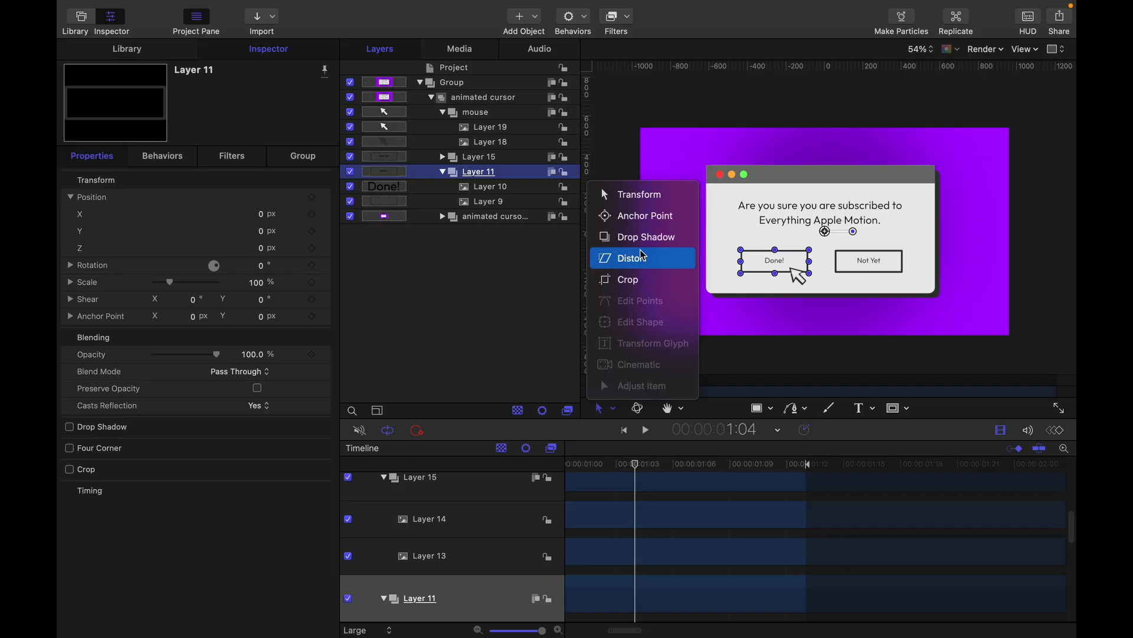
click(644, 216)
drag(826, 231, 772, 262)
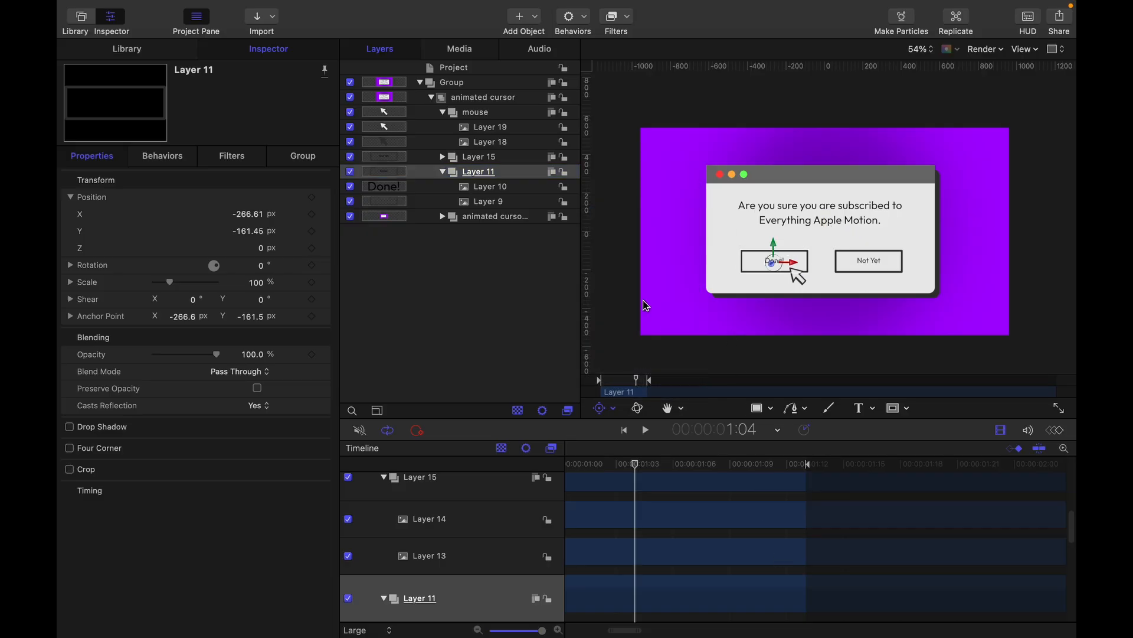
click(599, 408)
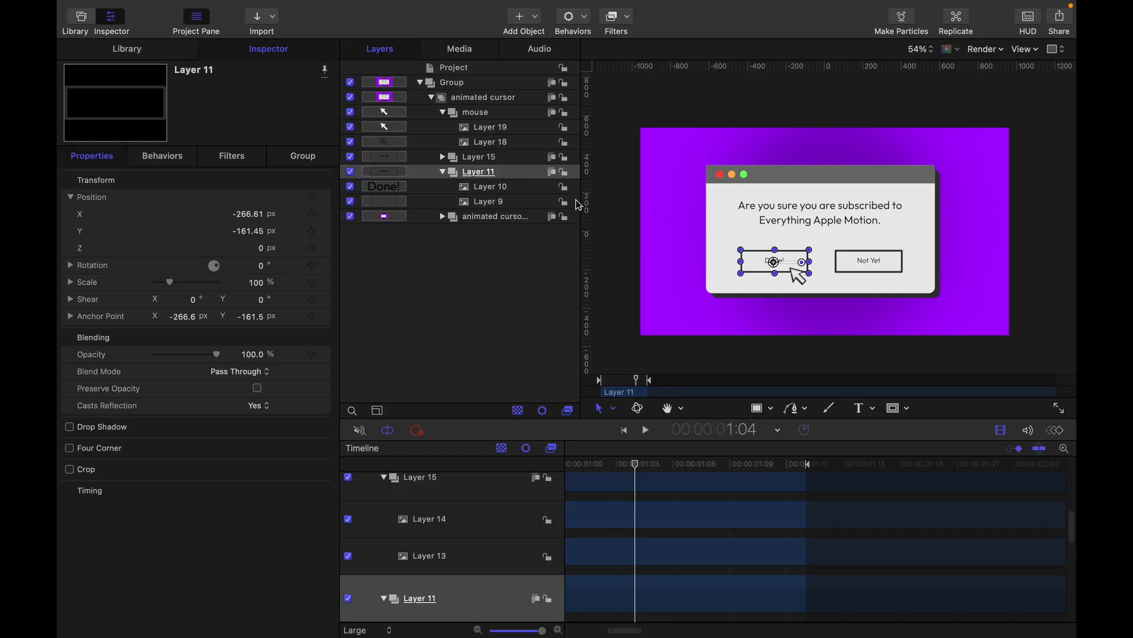
Collapse the Layer 11 group and rename it "done button".
click(442, 172)
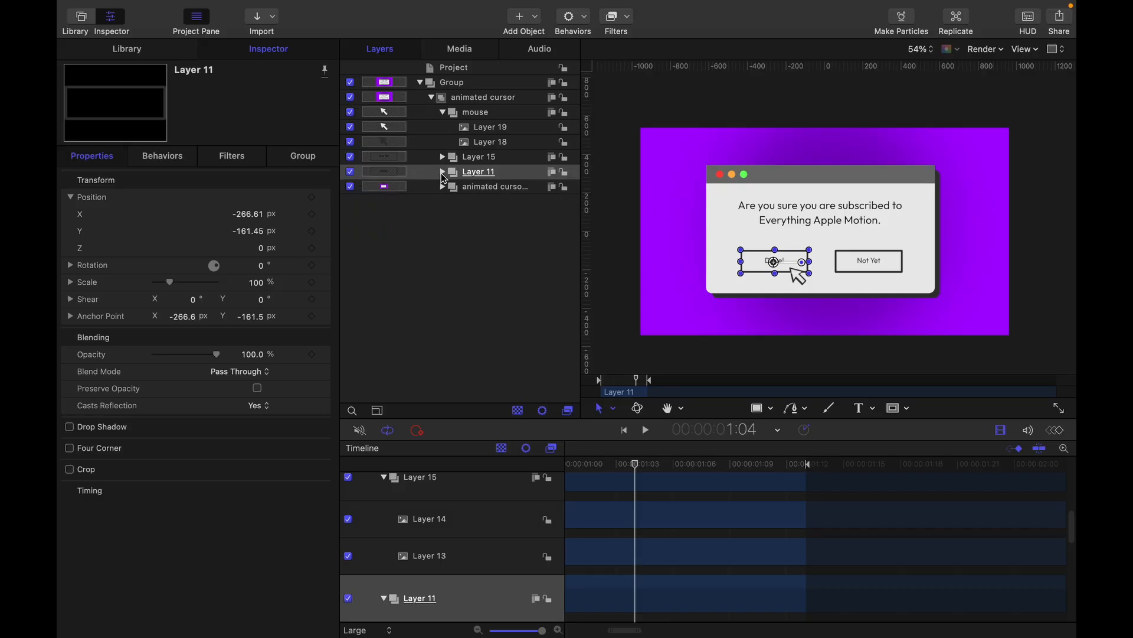
double_click(481, 172)
text(done button)
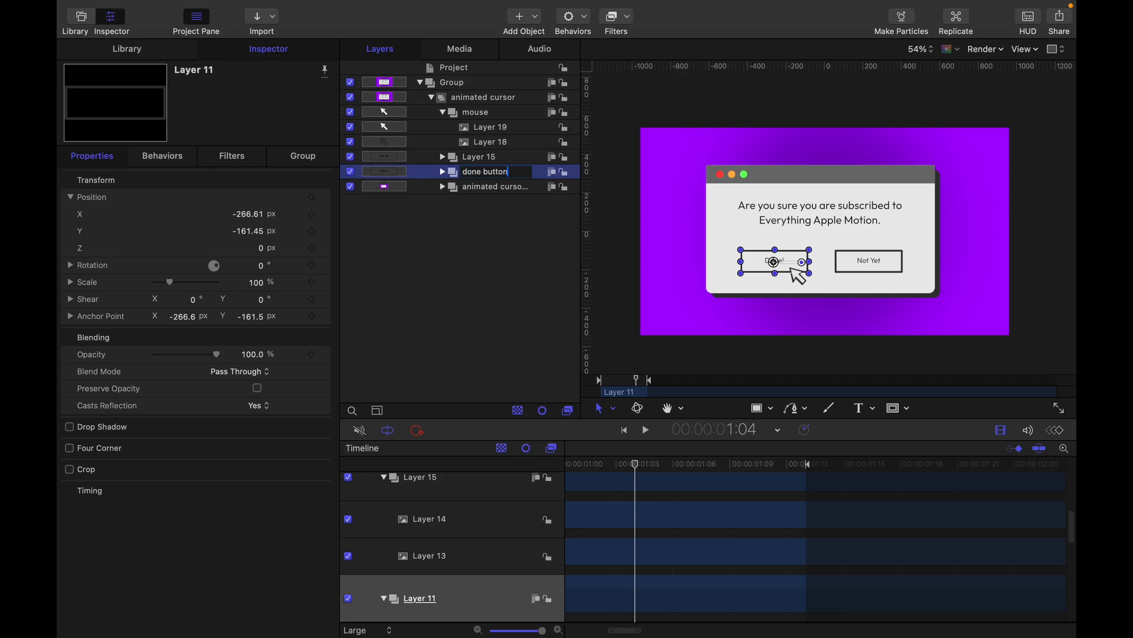
key(Return)
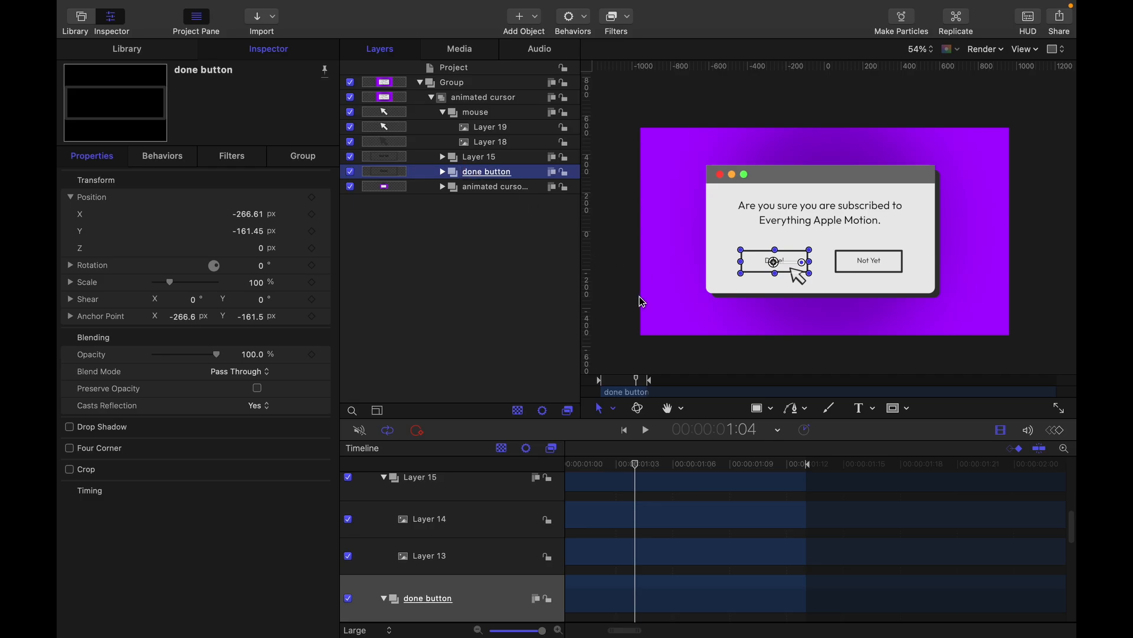
Add a Scale keyframe to the done button group at 1:02, matching the start of the cursor's click.
scroll(648, 499, left, 5)
scroll(719, 516, down, 5)
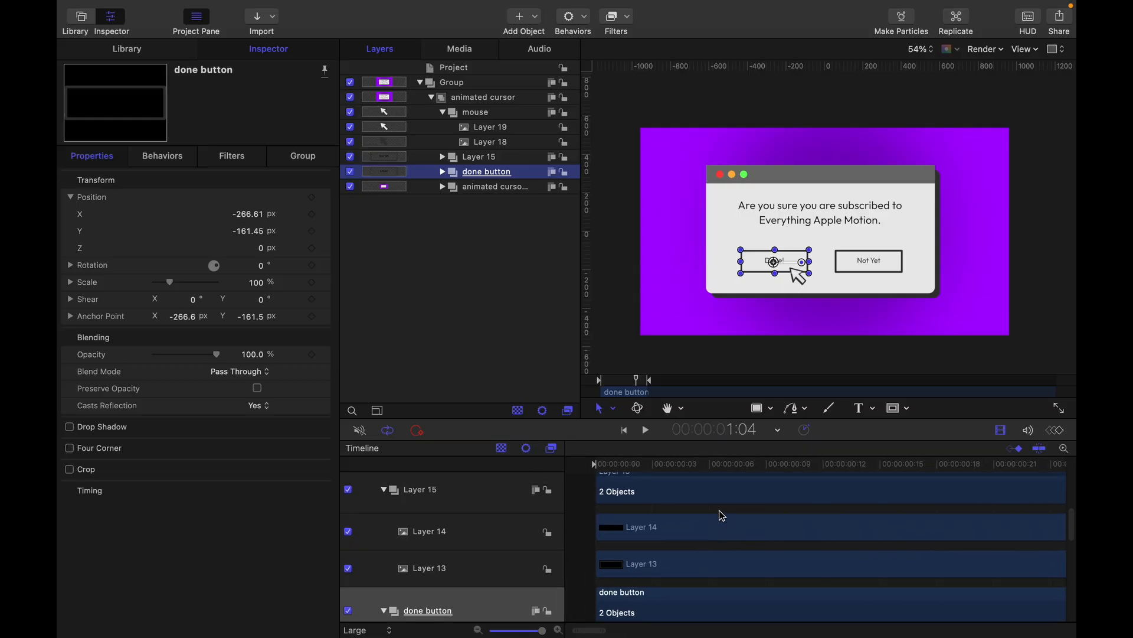
scroll(722, 515, right, 3)
scroll(722, 515, right, 1)
scroll(722, 515, up, 5)
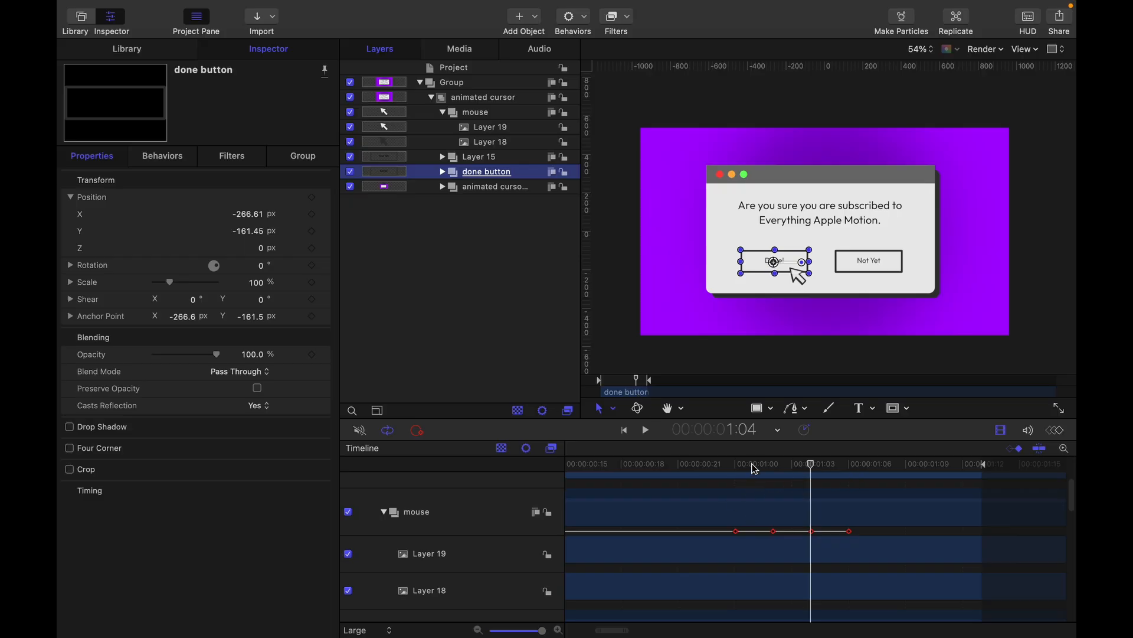
click(773, 465)
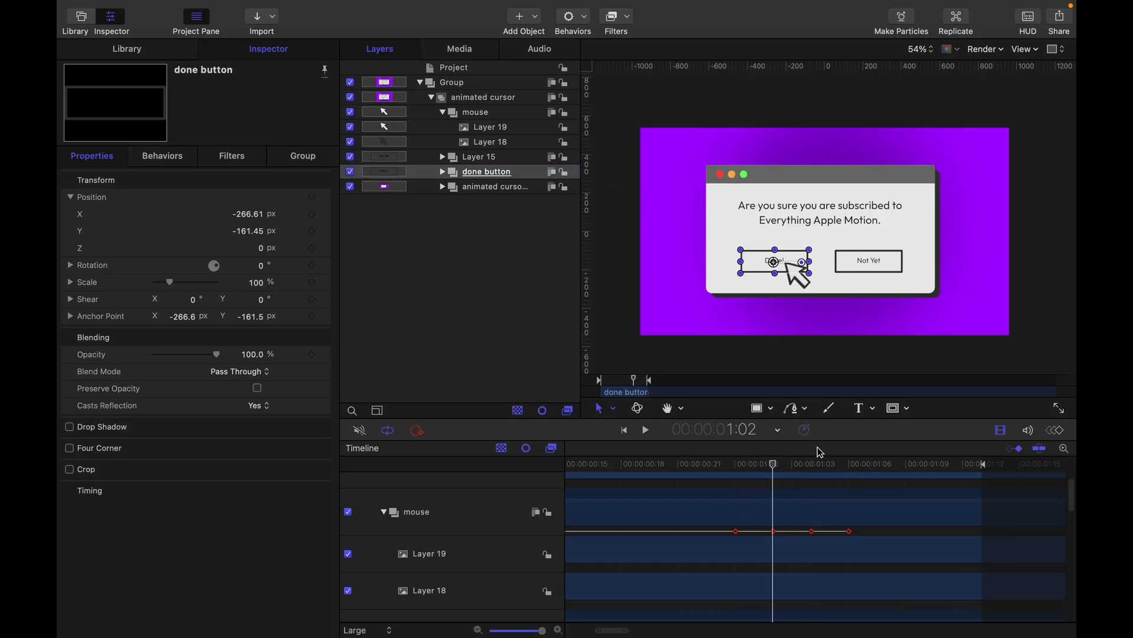
scroll(782, 487, up, 2)
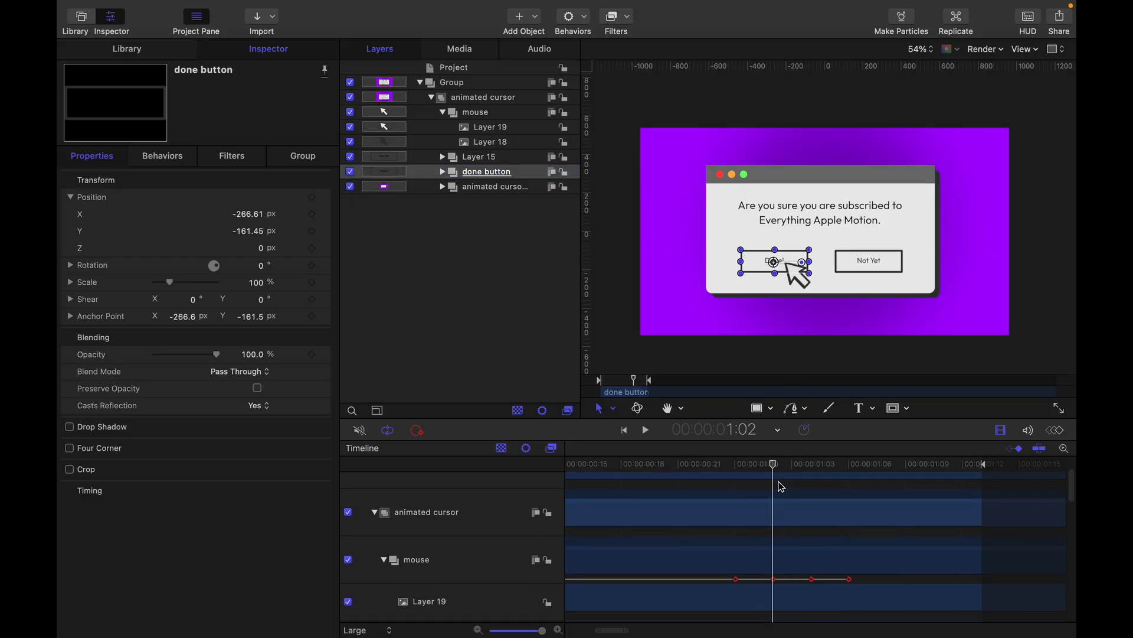
scroll(627, 517, up, 3)
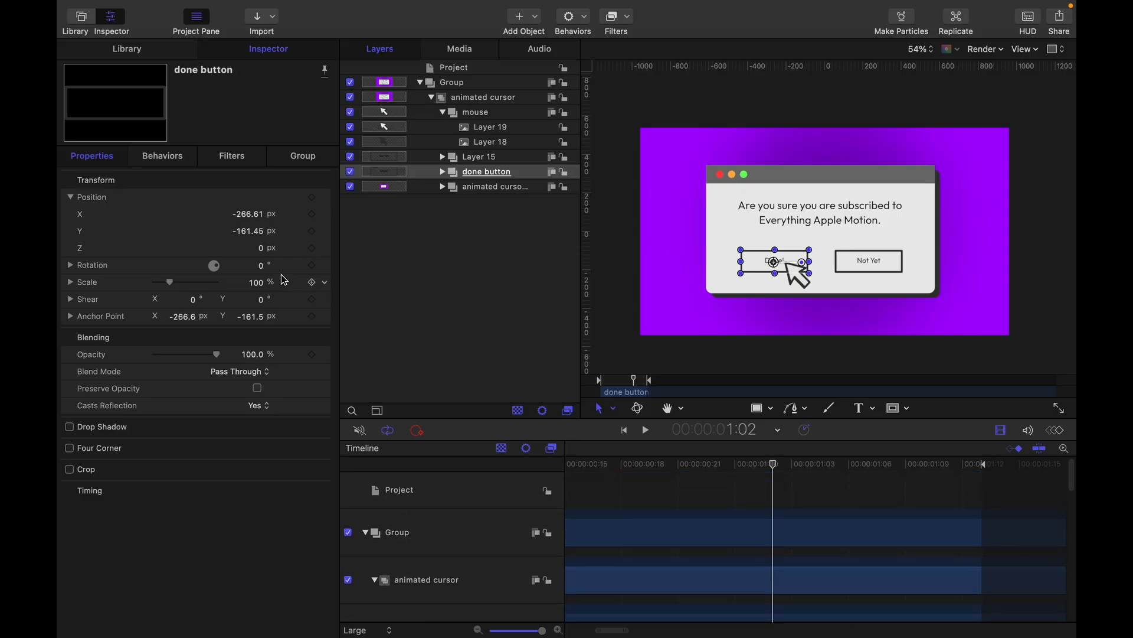
click(312, 283)
scroll(639, 603, down, 3)
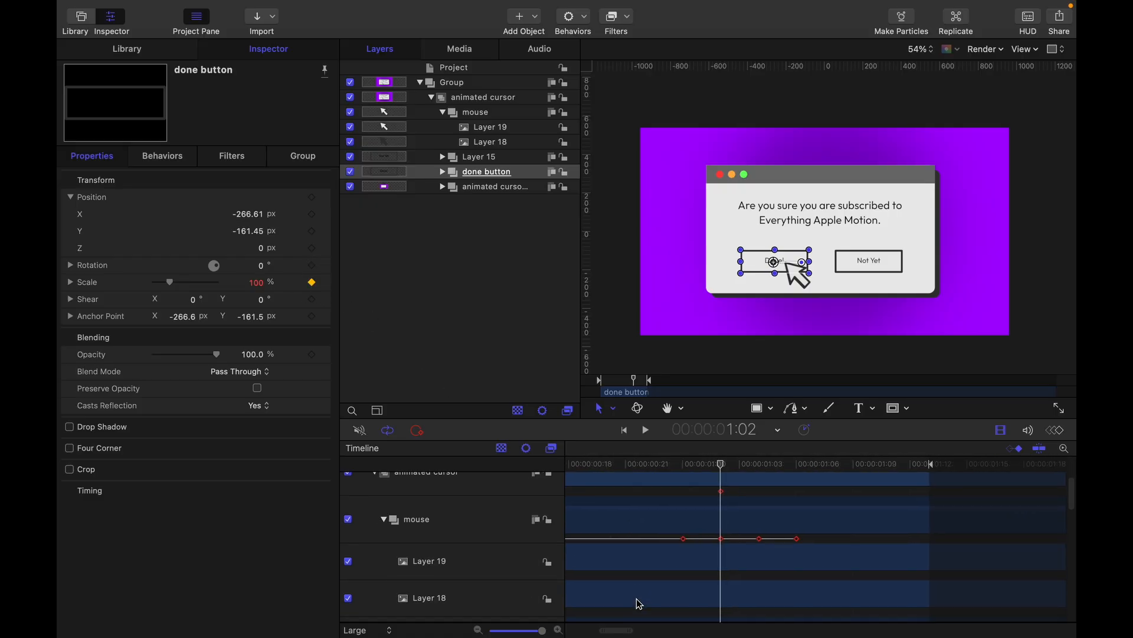
Add two more Scale keyframes to the done button group at 1:04 and 1:06.
key(Right)
key(Right)
click(313, 283)
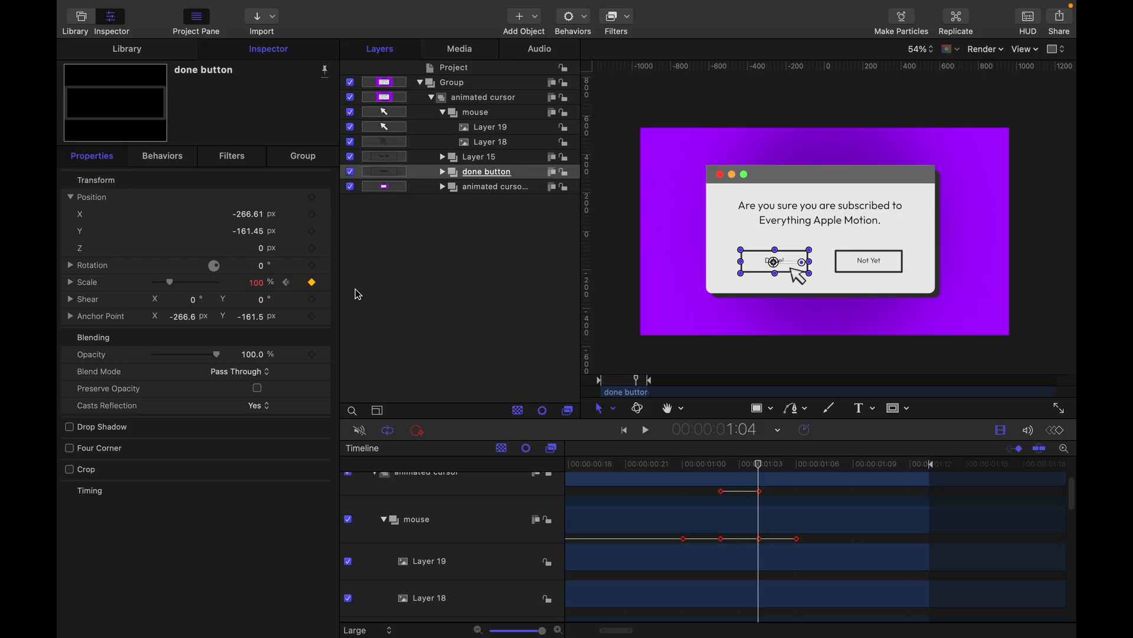
key(Right)
key(Right)
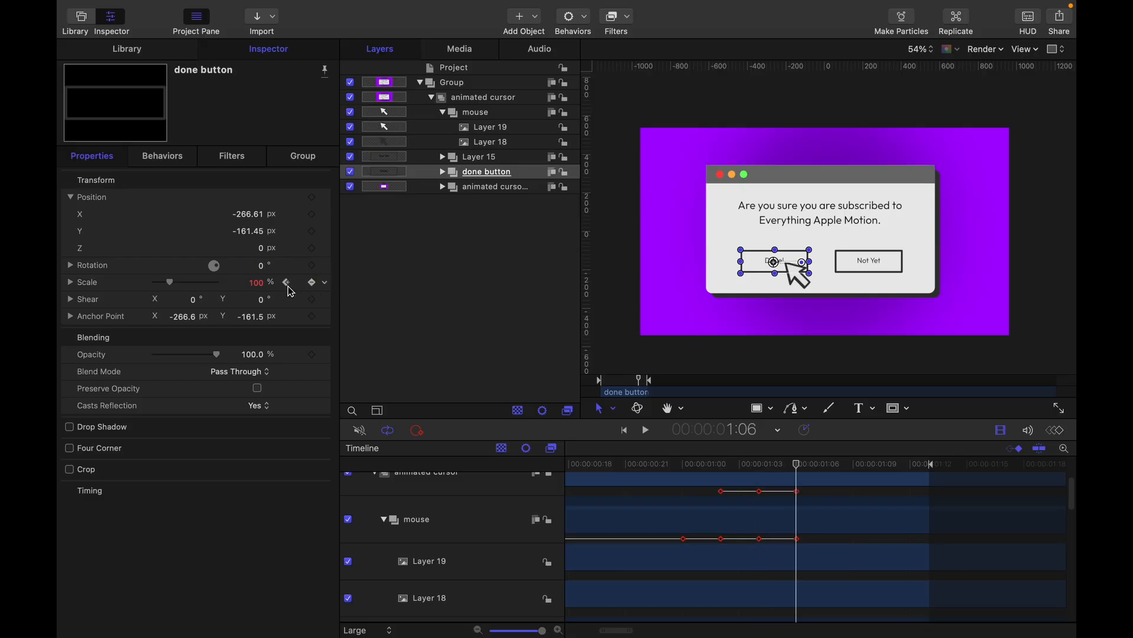
Set the done button group's Scale to 65% on its middle keyframe at 1:04.
click(286, 283)
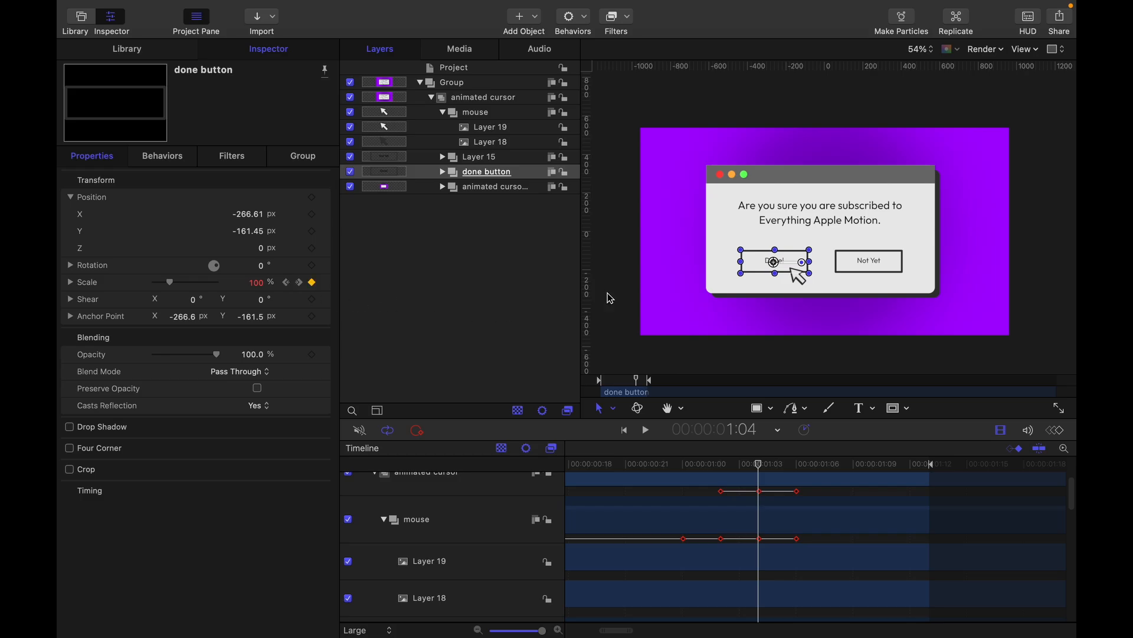
click(255, 283)
text(65)
key(Return)
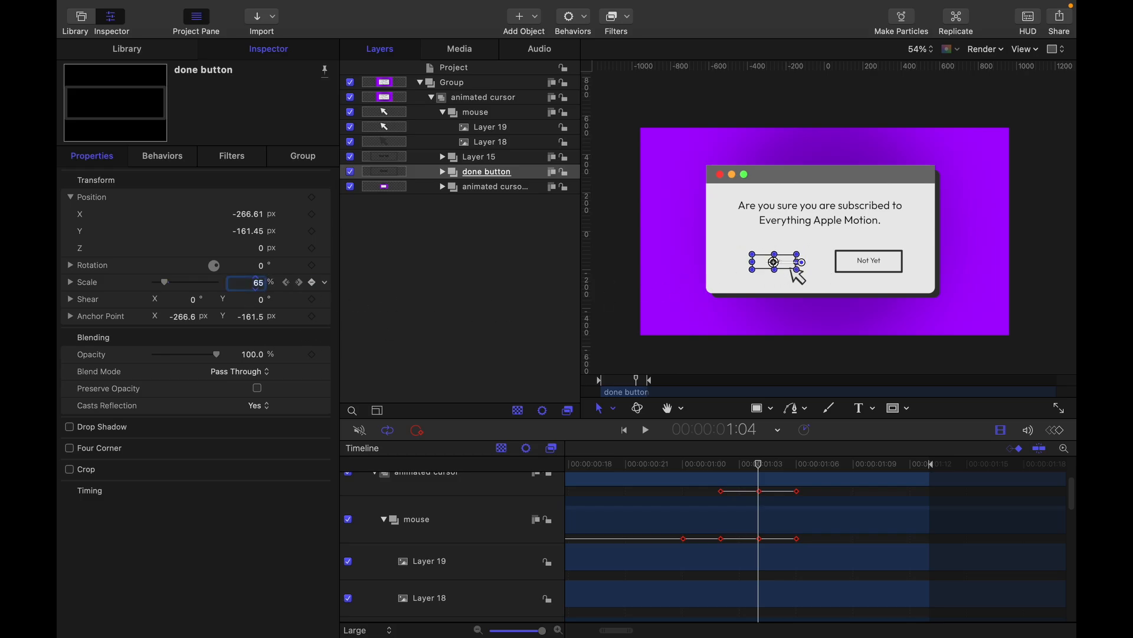
click(313, 282)
Play the animation from the start to check the Done! button shrinking under the cursor's click.
click(625, 431)
click(489, 286)
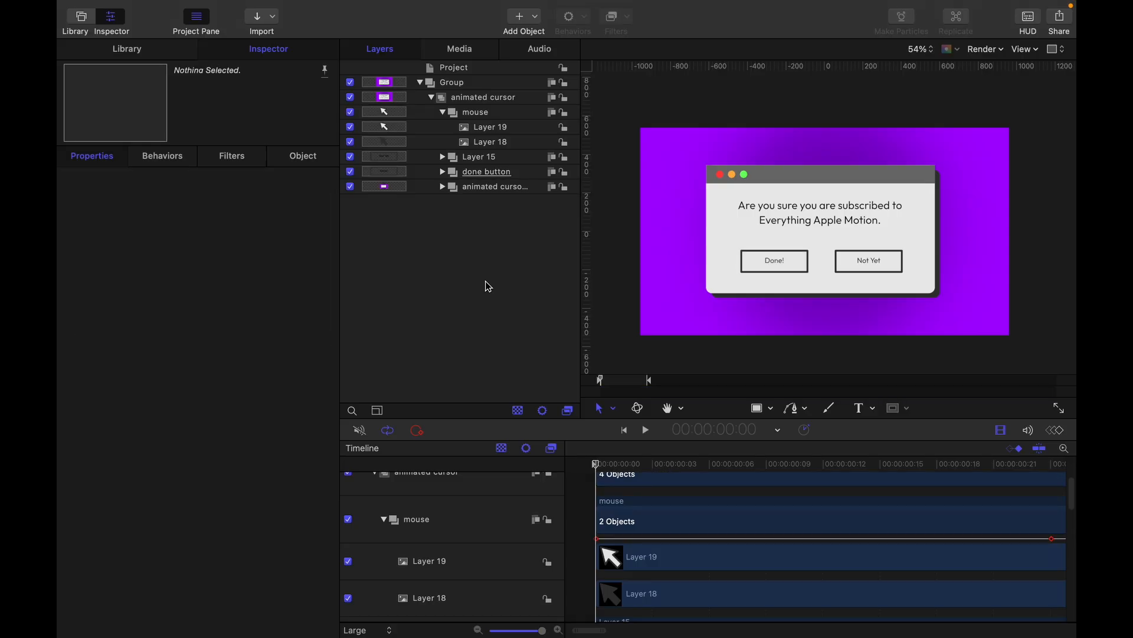
key(space)
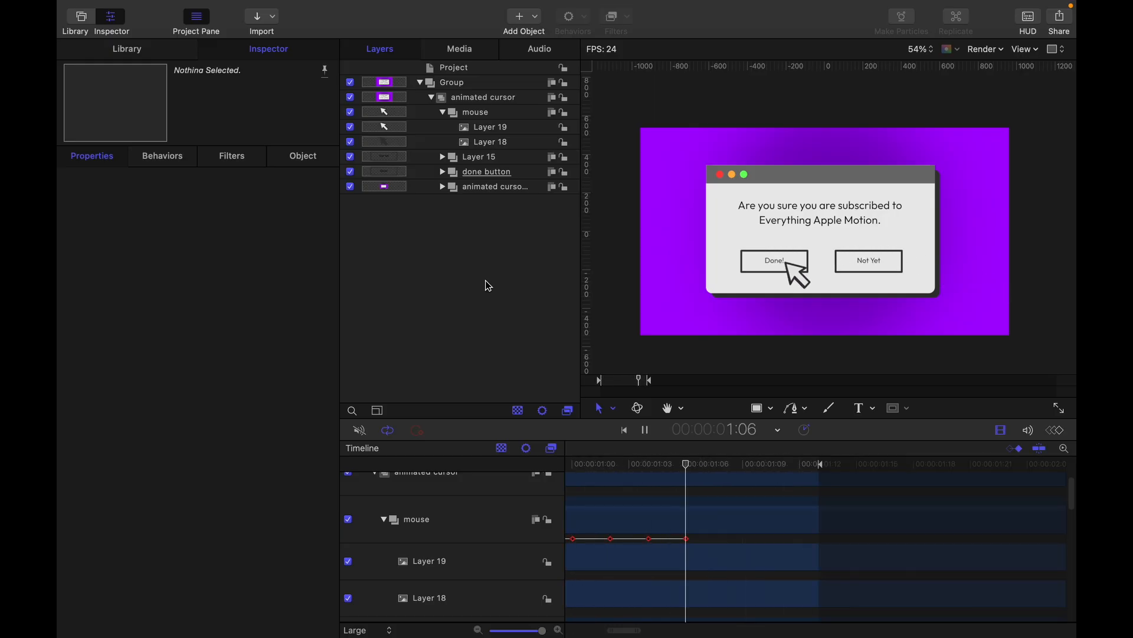
key(space)
Replay only the click section from 1:00 to judge the button and cursor together.
scroll(796, 520, down, 1)
scroll(796, 519, right, 5)
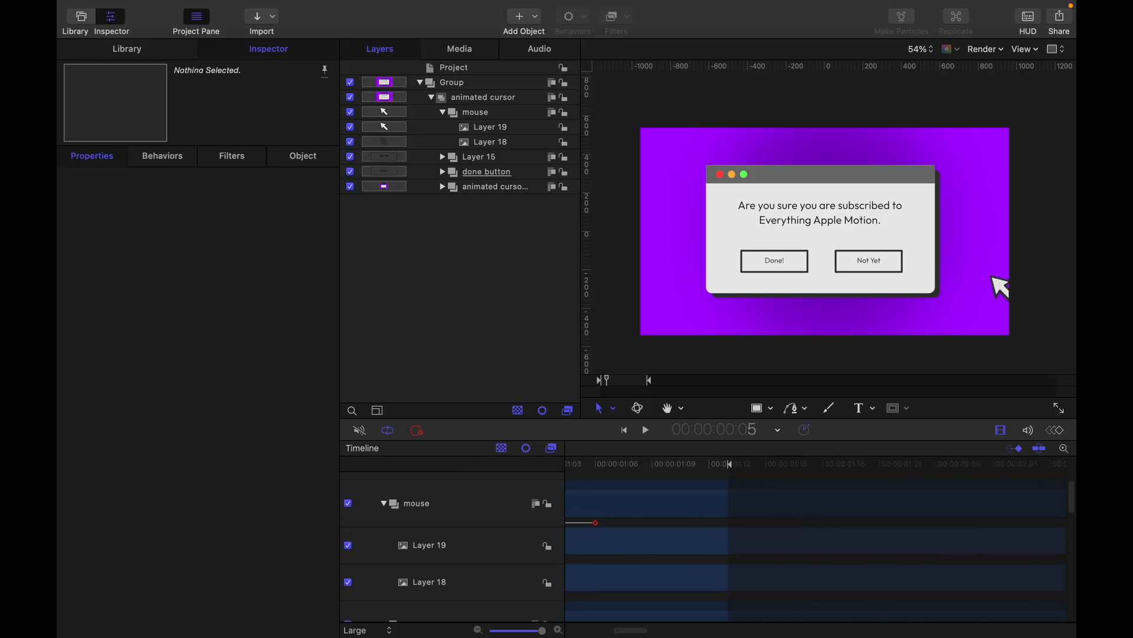
scroll(713, 501, up, 3)
scroll(708, 499, right, 1)
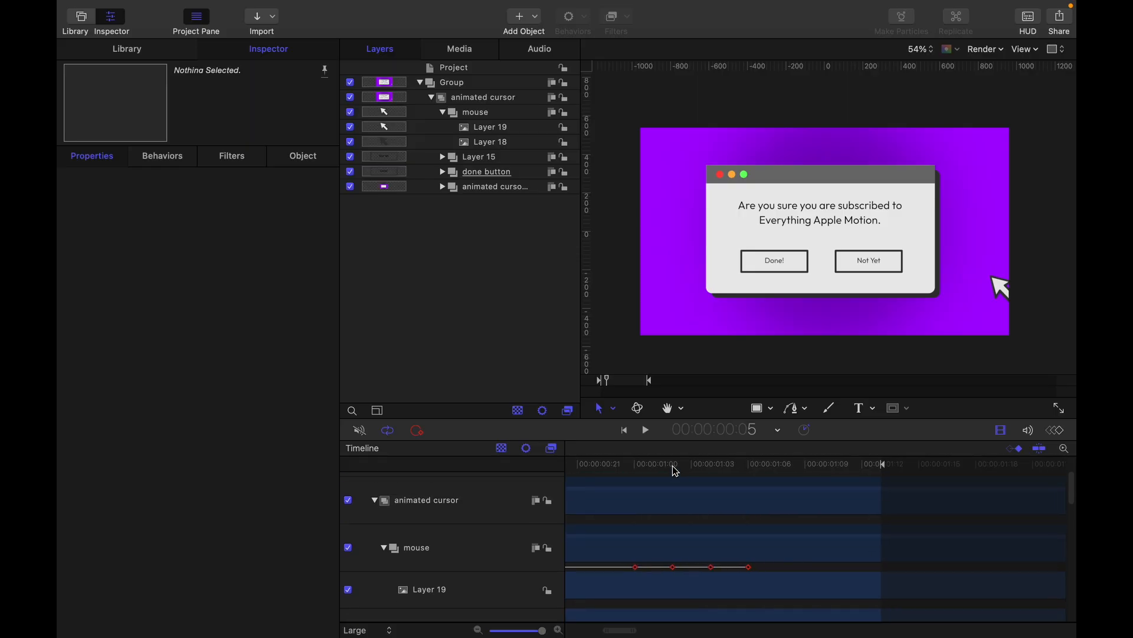
click(638, 467)
key(space)
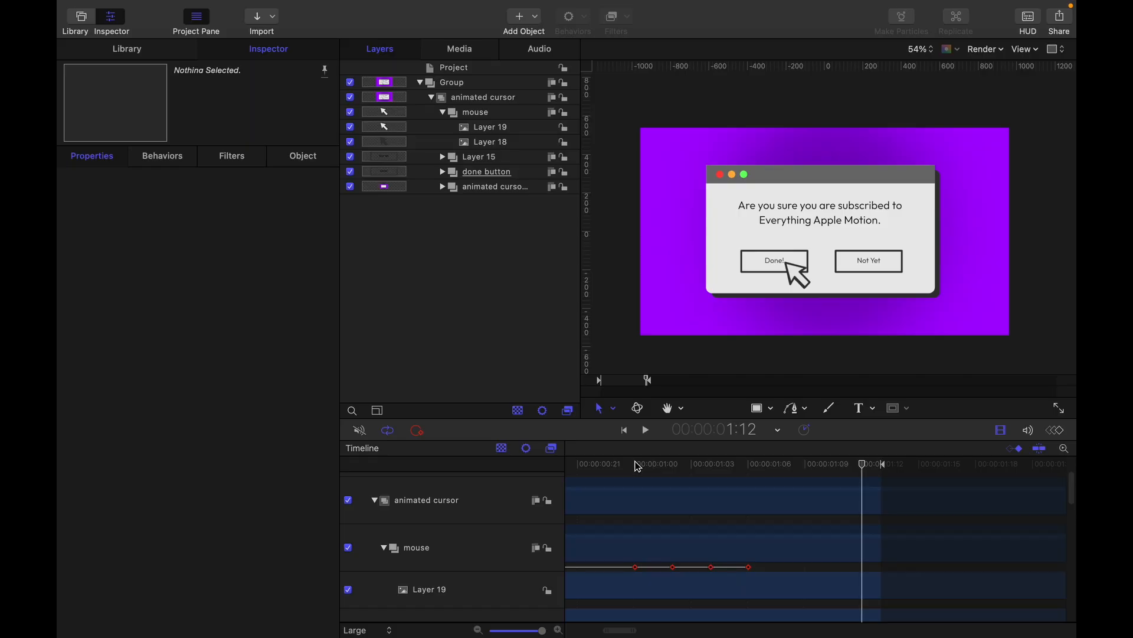
Put the playhead at 1:04 and duplicate the done button group.
drag(692, 465, 709, 467)
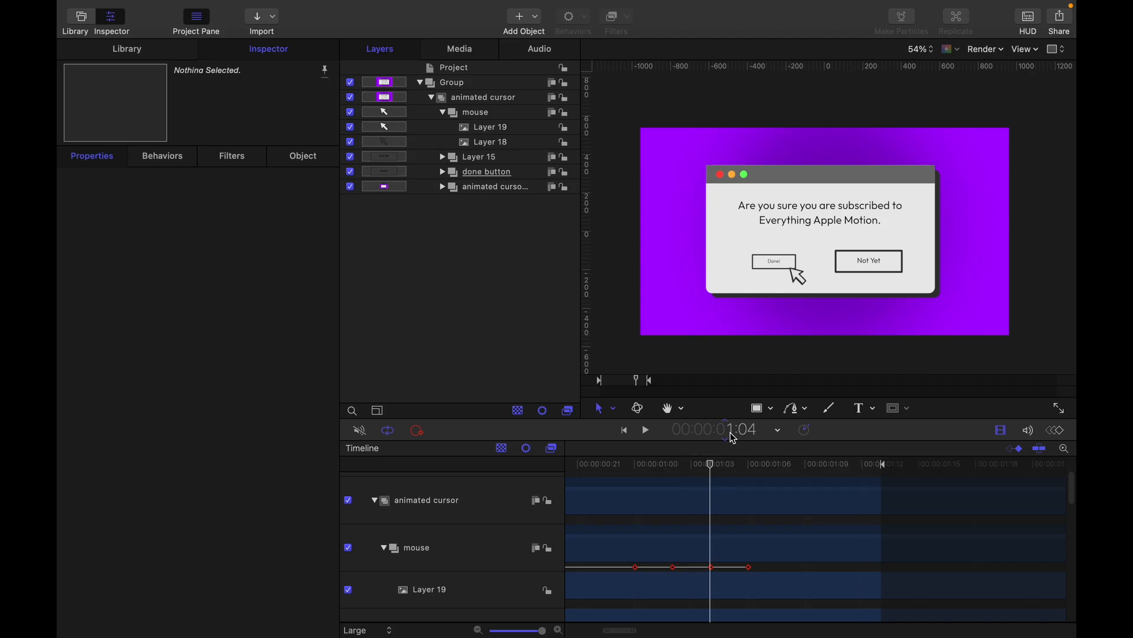
click(488, 174)
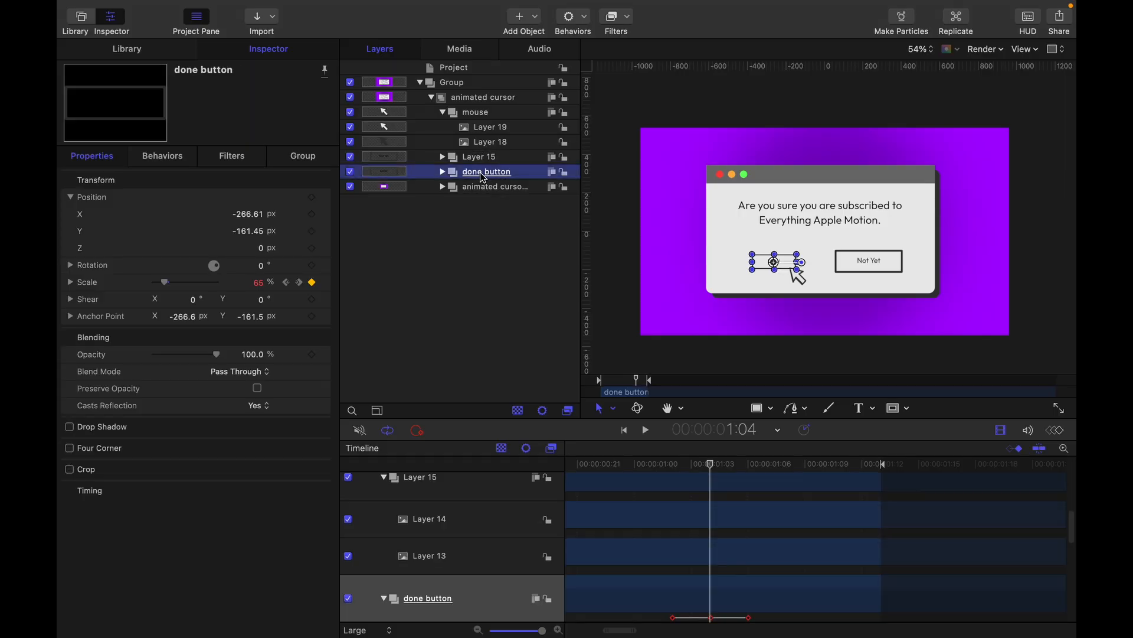
key(super+d)
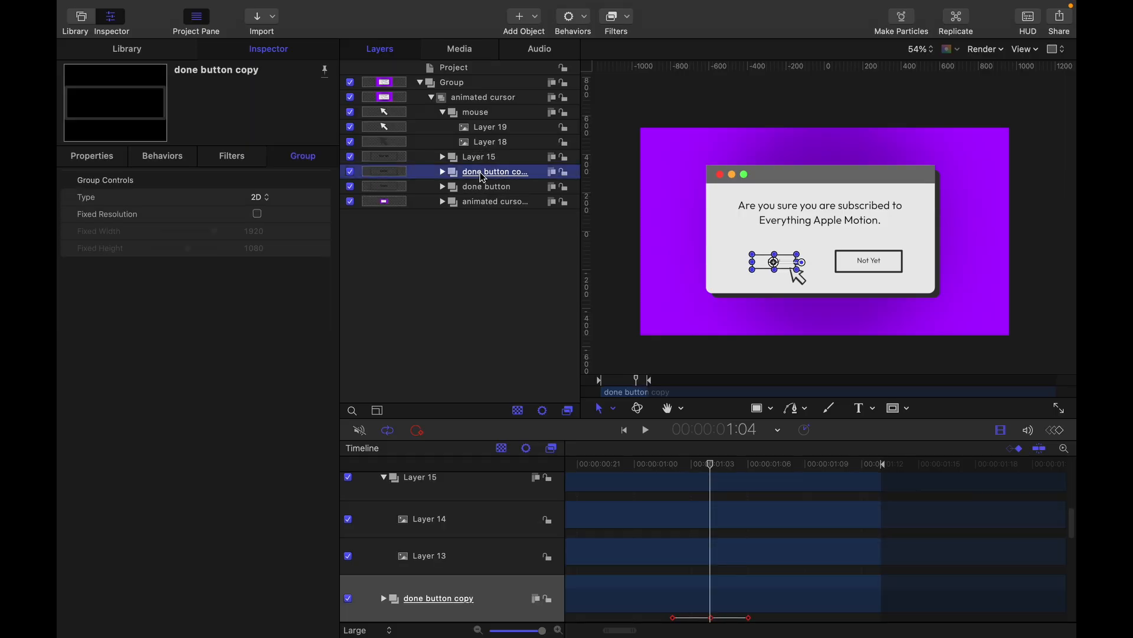
Rename the duplicated done button group as "done button click".
double_click(483, 177)
double_click(522, 173)
key(BackSpace)
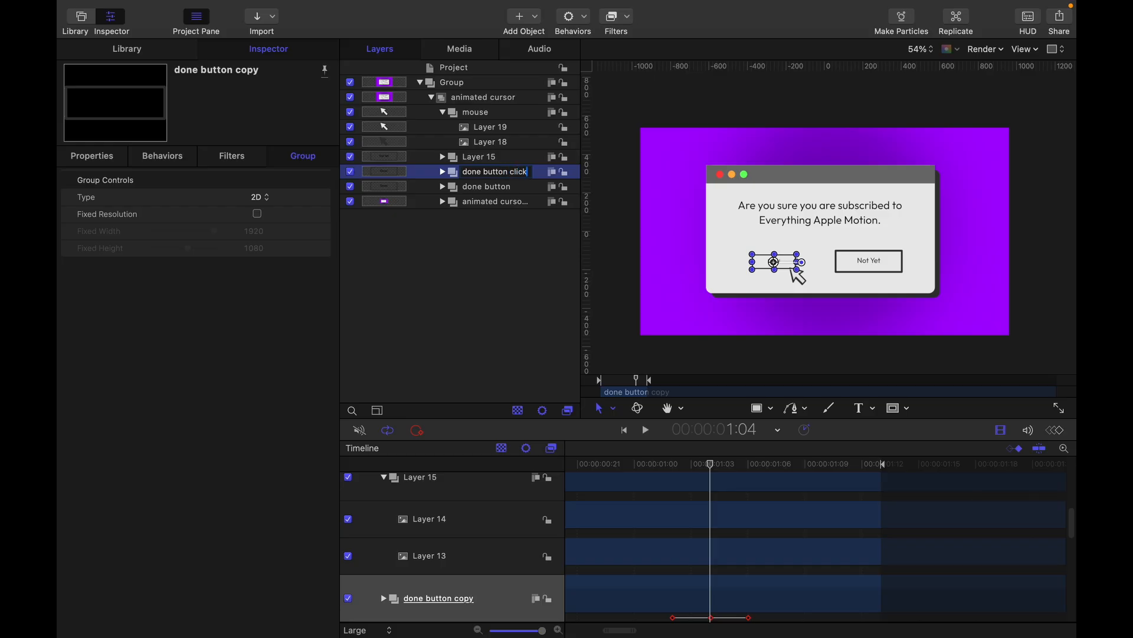
key(Return)
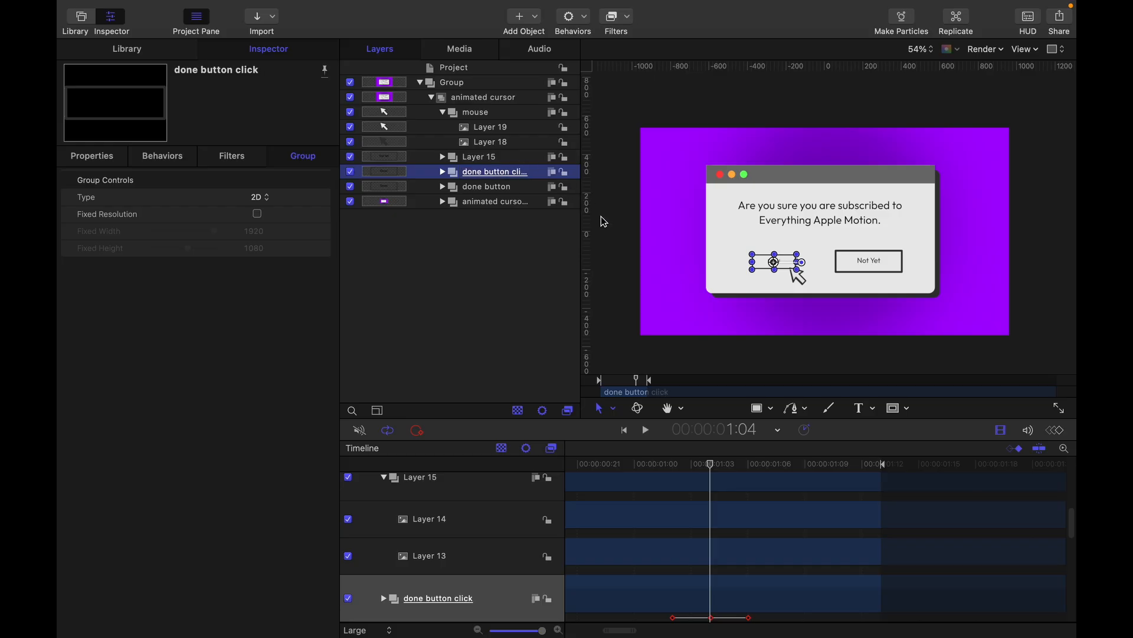
Draw a rectangle covering the Done! button inside the done button click group and fill it with the Not Yet button's dark outline color.
click(441, 172)
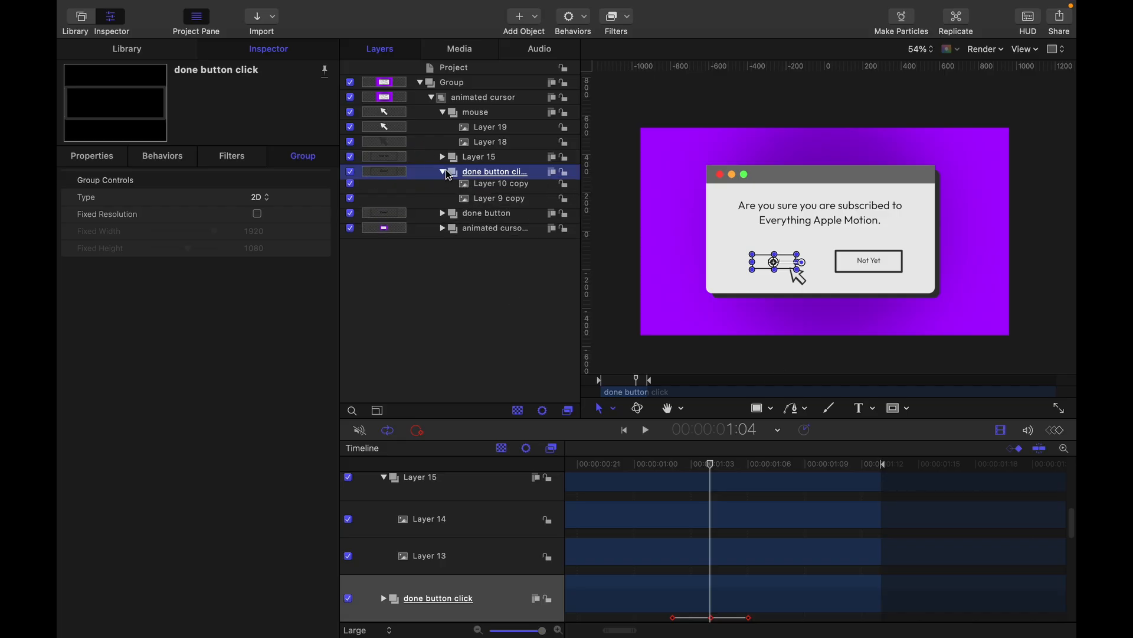
click(502, 204)
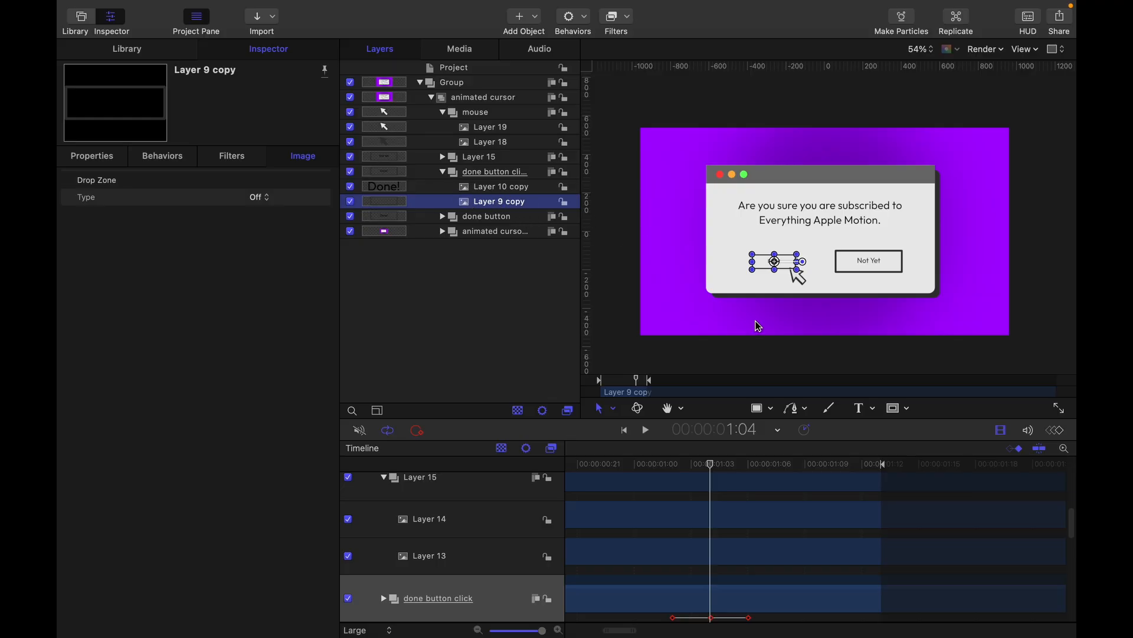
key(shift+z)
click(675, 463)
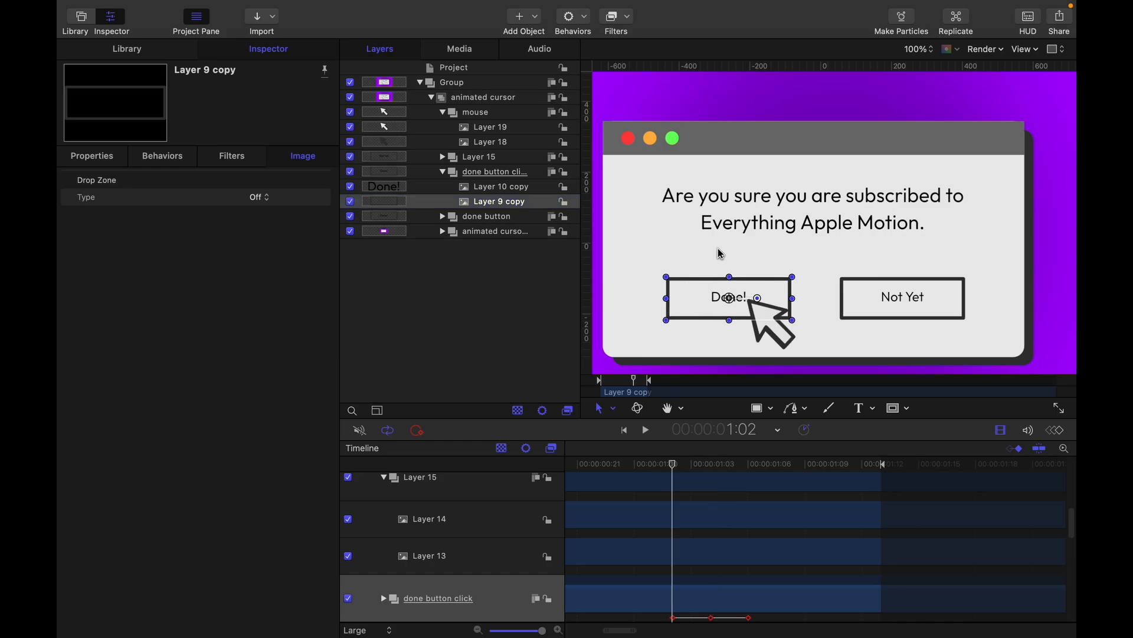
click(519, 329)
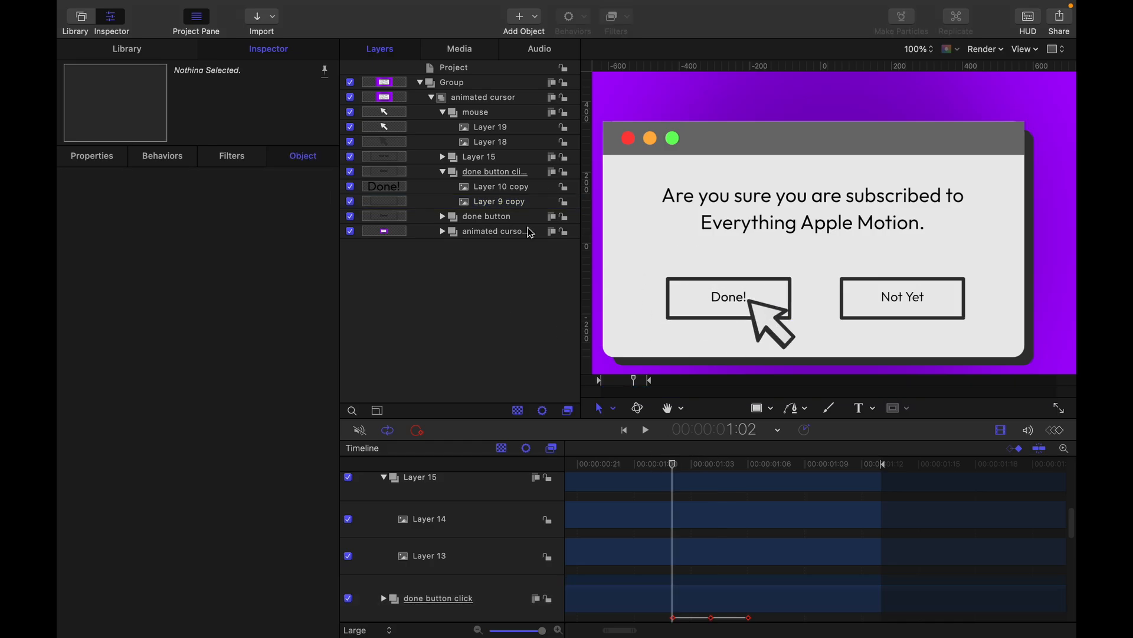
click(493, 172)
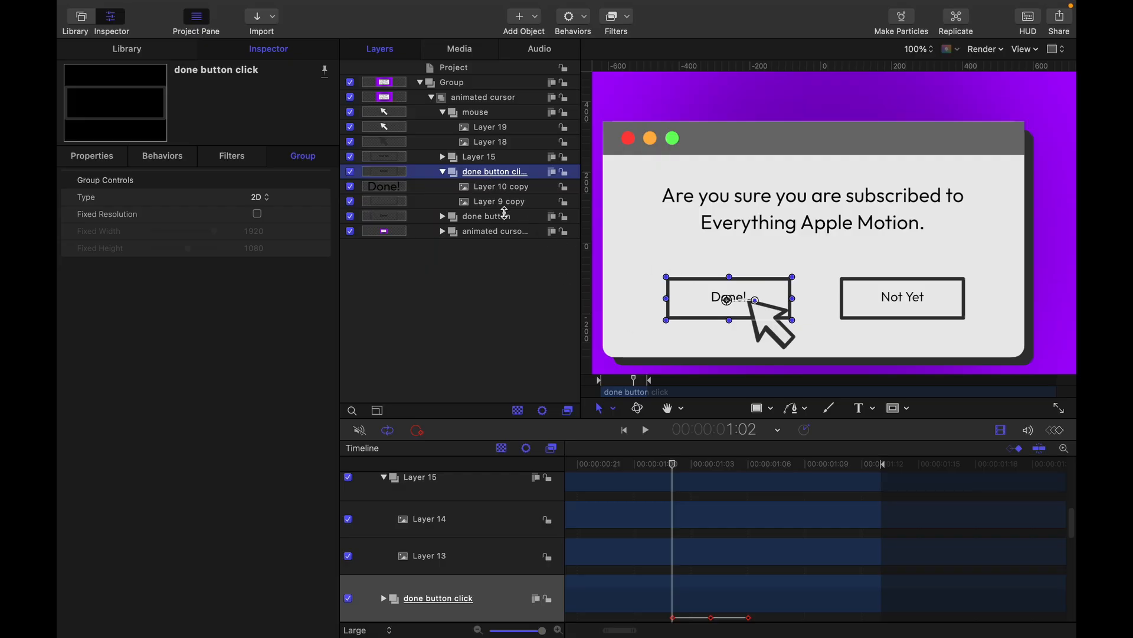
click(764, 409)
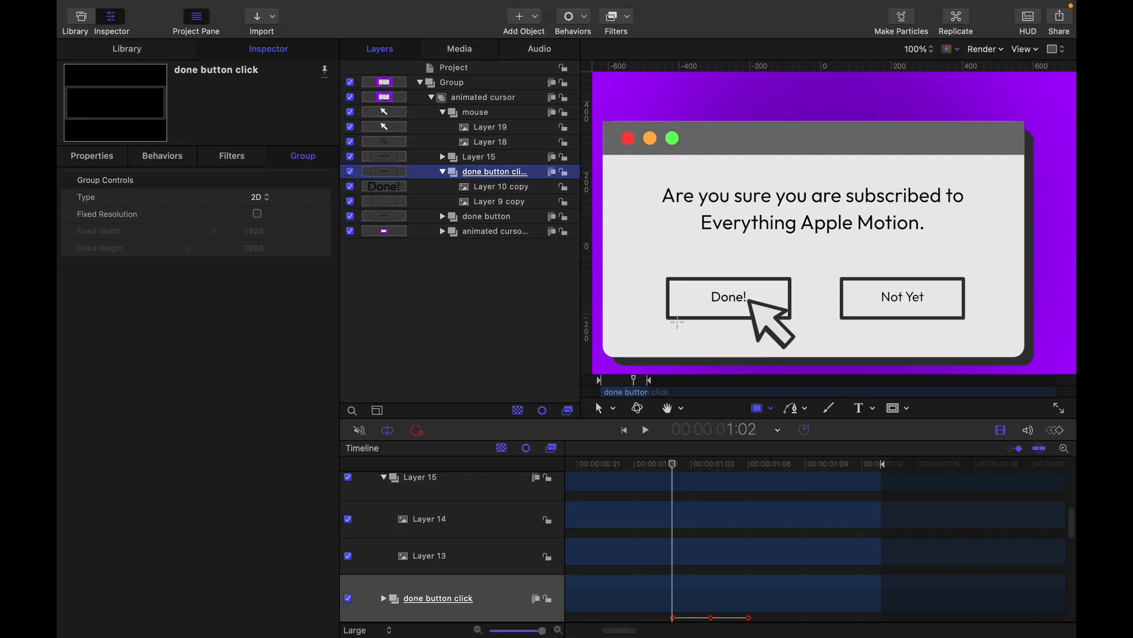
drag(668, 319, 790, 277)
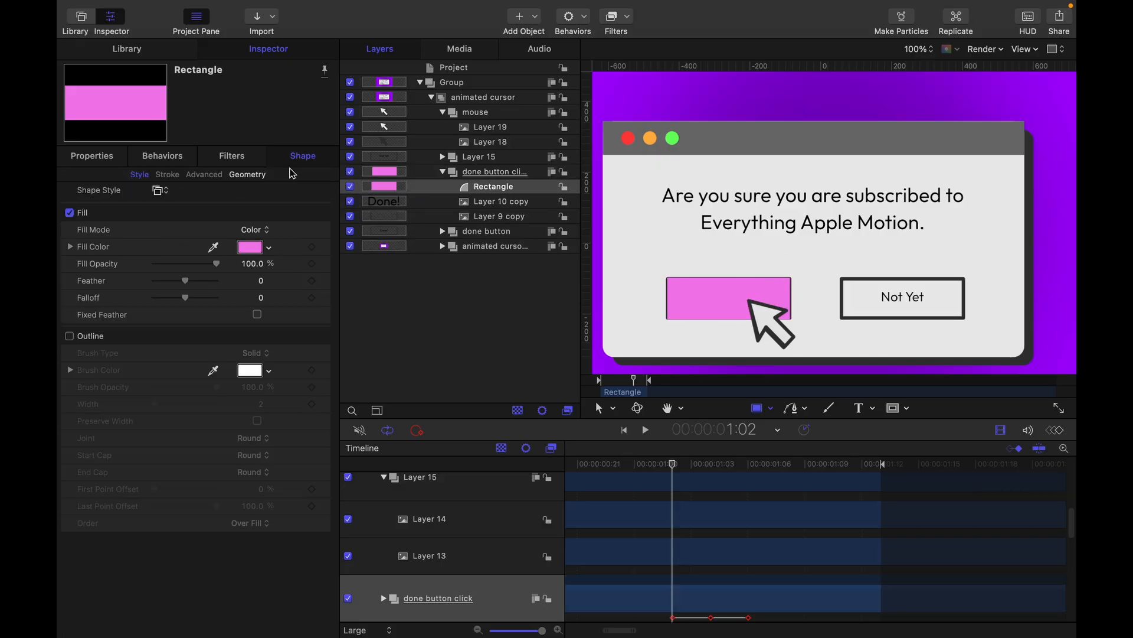
click(214, 248)
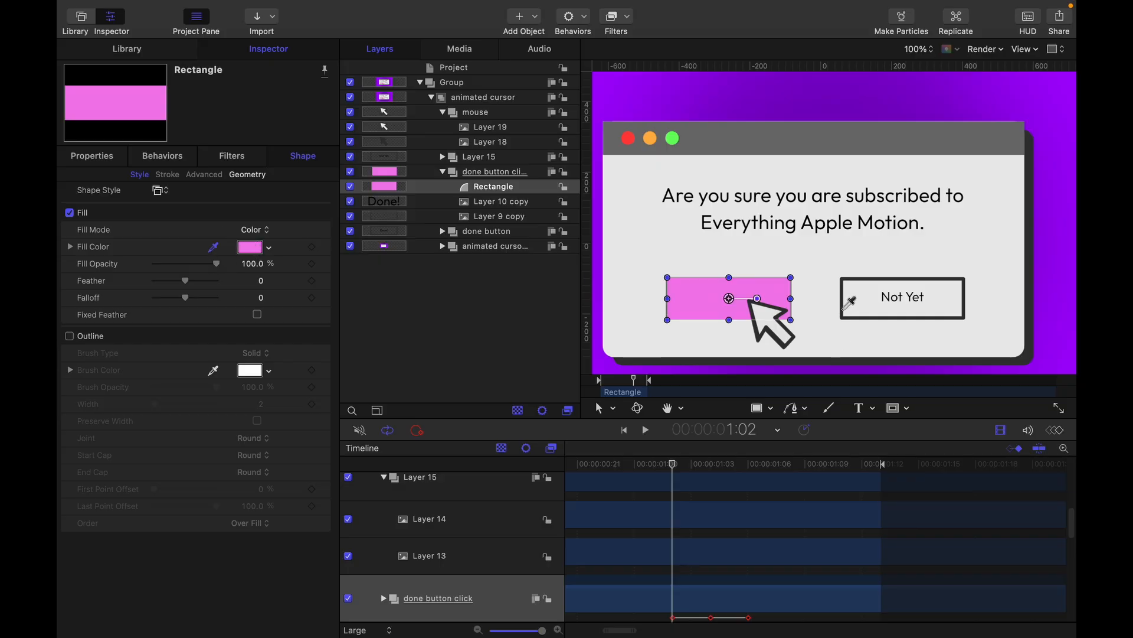
click(844, 308)
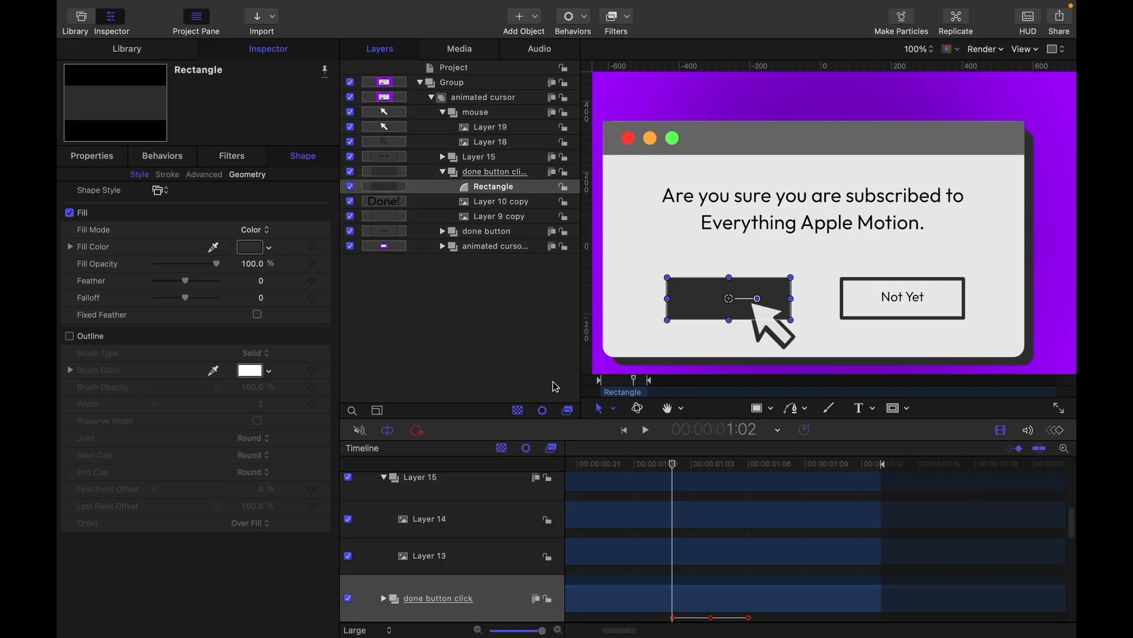
Add a Colorize filter to the copied Done! text layer and remap both black and white to white.
click(499, 203)
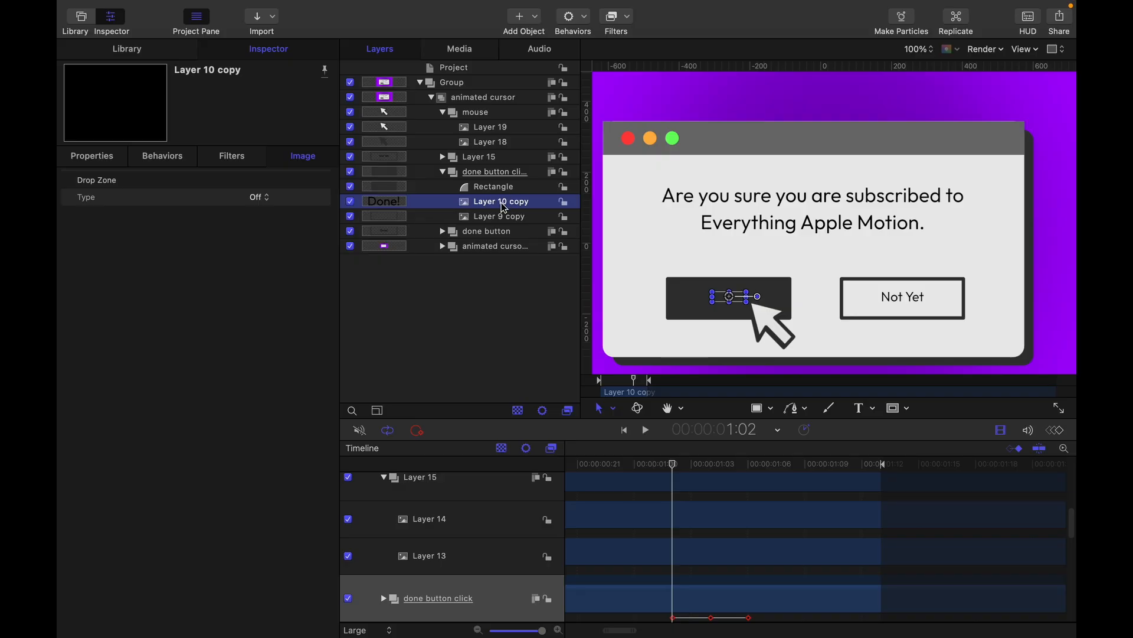
click(612, 35)
mouse_move(650, 87)
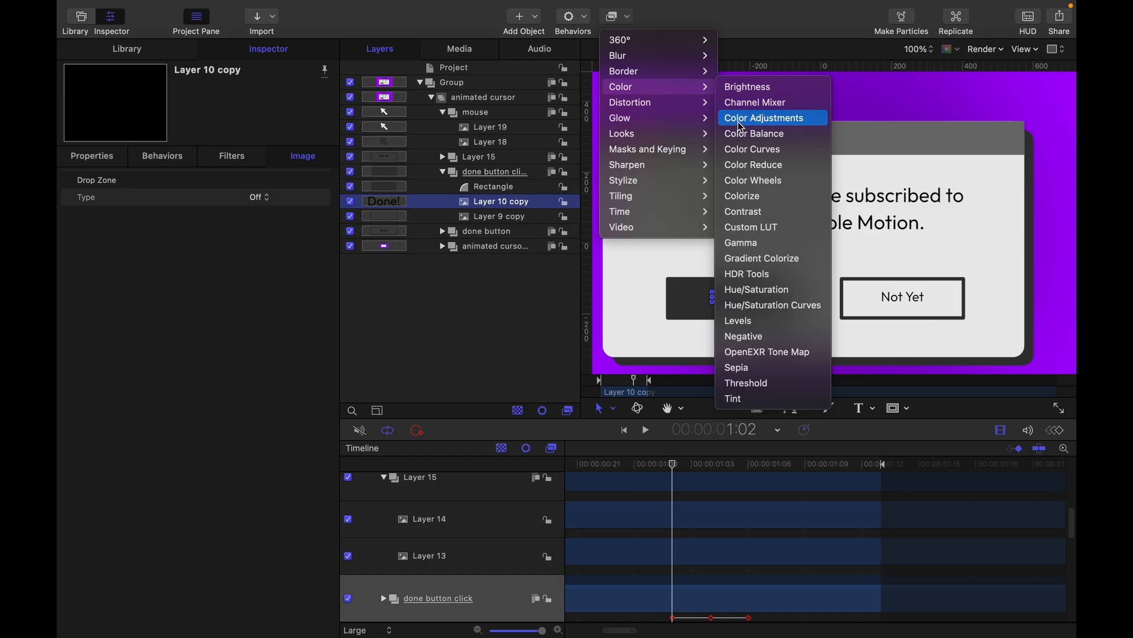
click(742, 196)
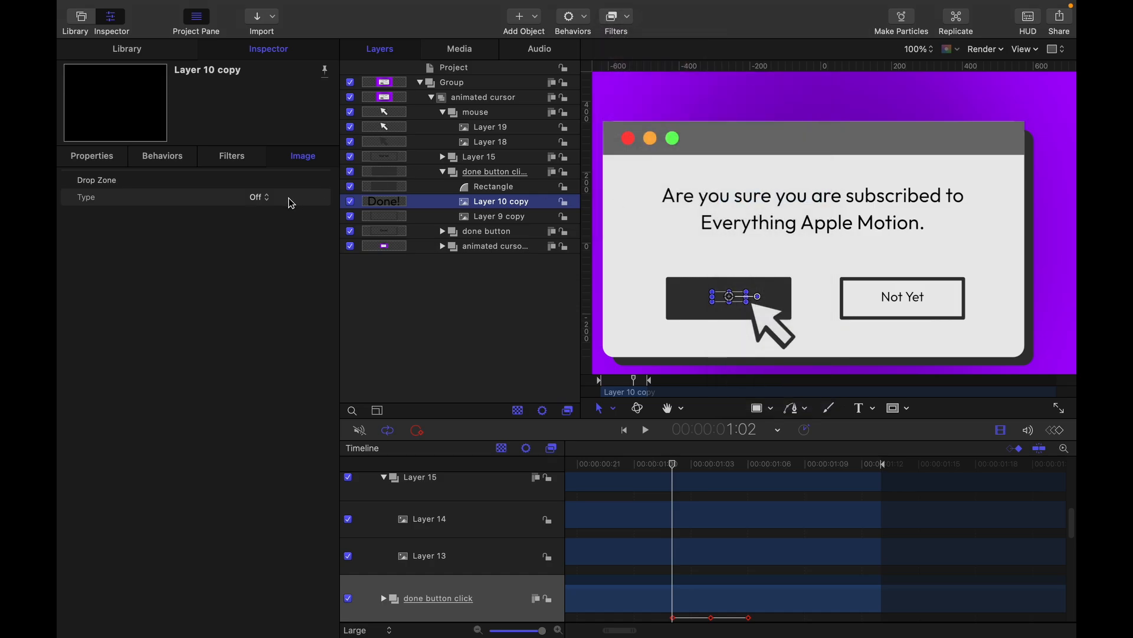
click(245, 198)
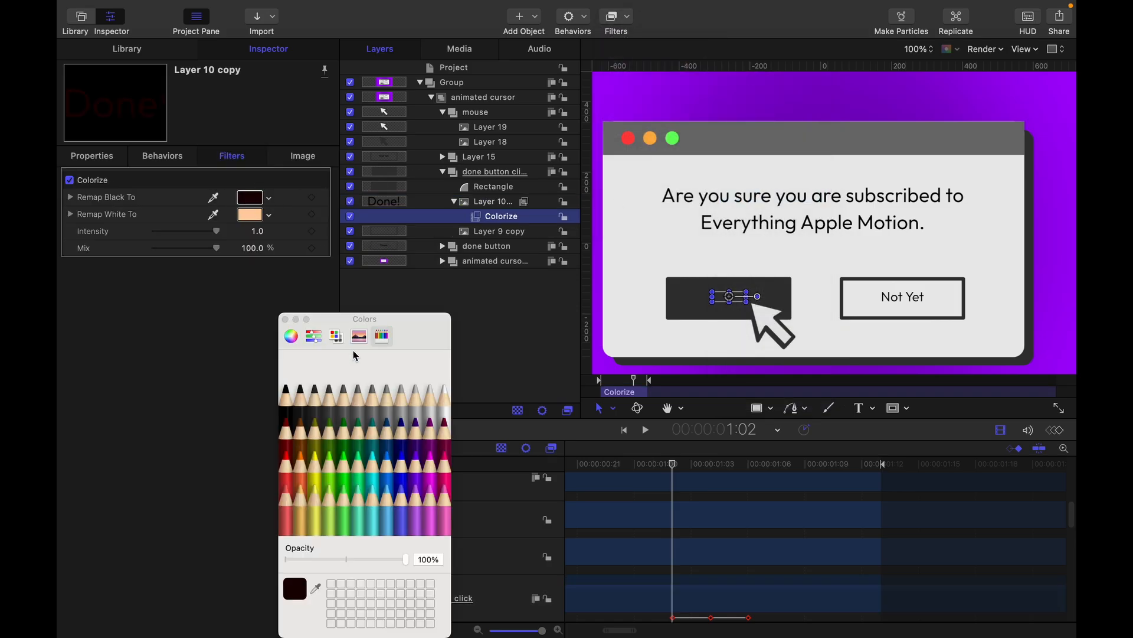
click(441, 395)
click(252, 215)
click(437, 391)
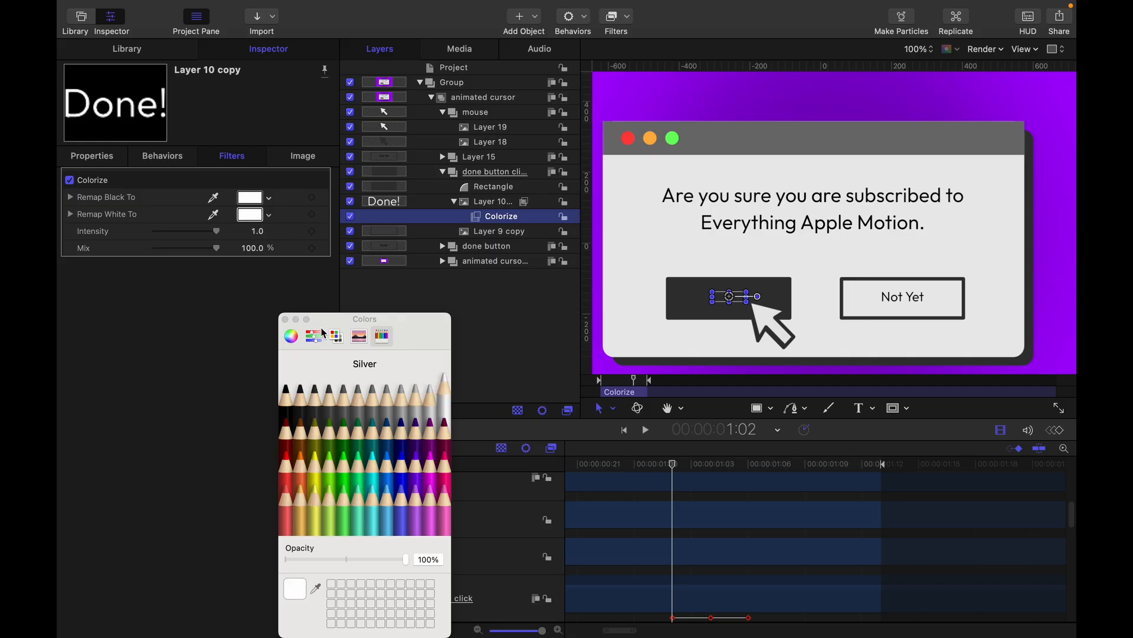
click(502, 319)
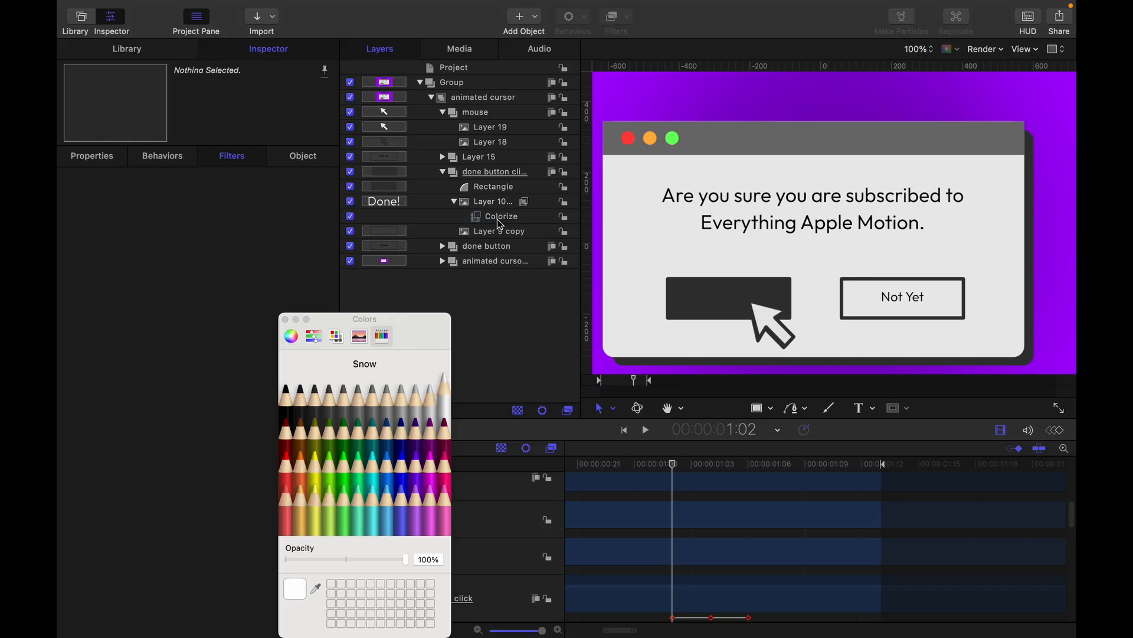
Reorder the done button click group so the rectangle sits beneath the Done! text, Layer 10 copy.
click(459, 202)
click(494, 189)
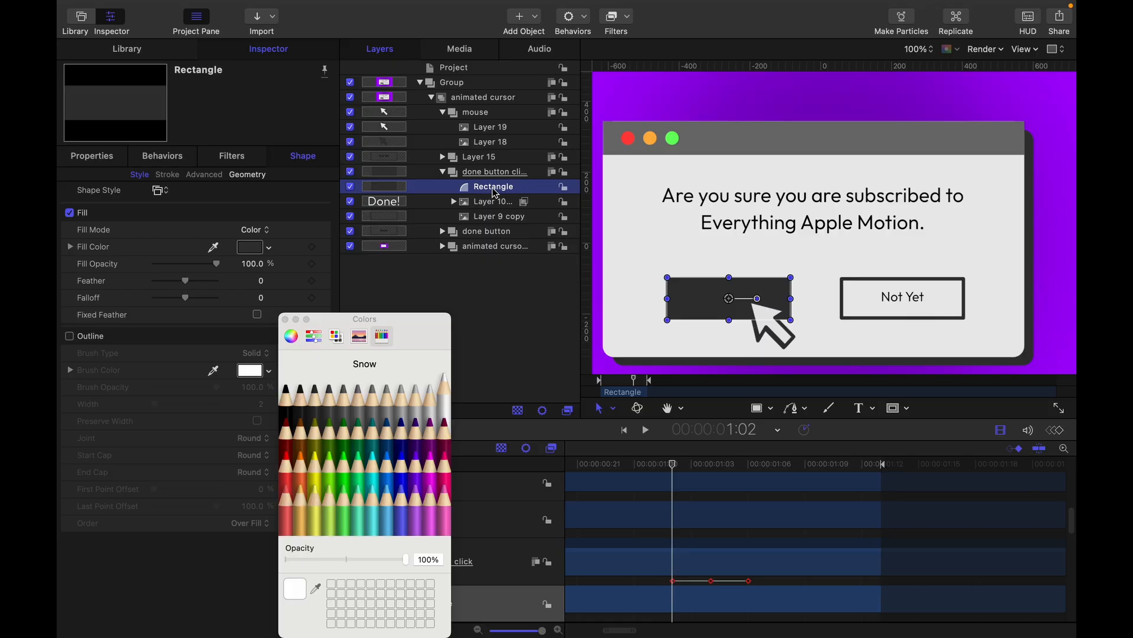
drag(494, 193, 488, 193)
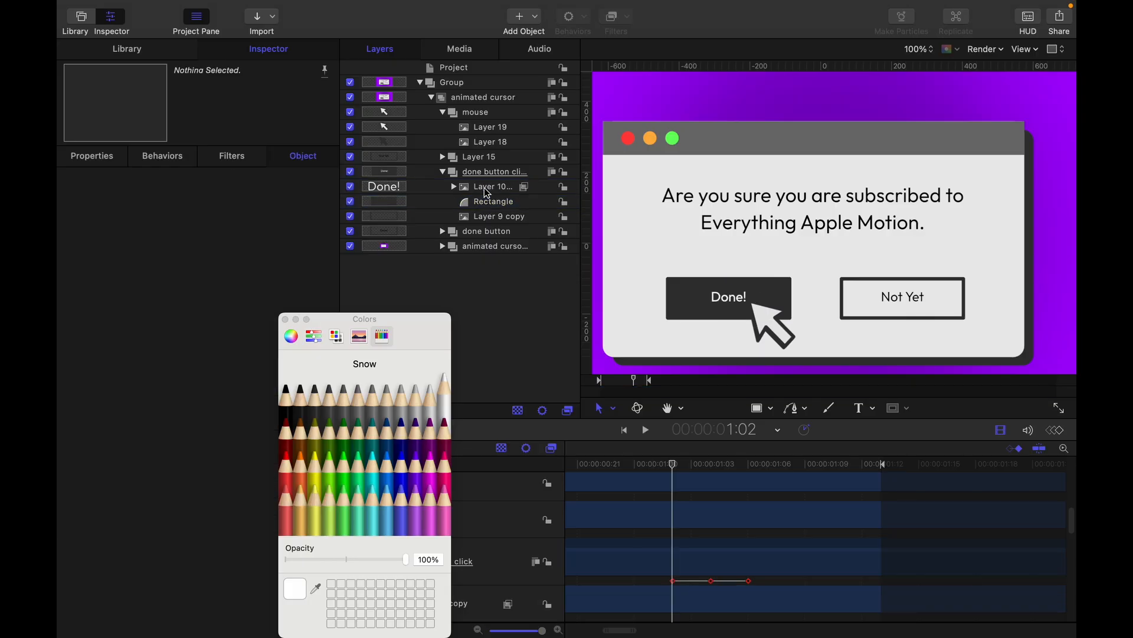
Delete the outline Layer 9 copy from the done button click group and collapse the group.
click(500, 220)
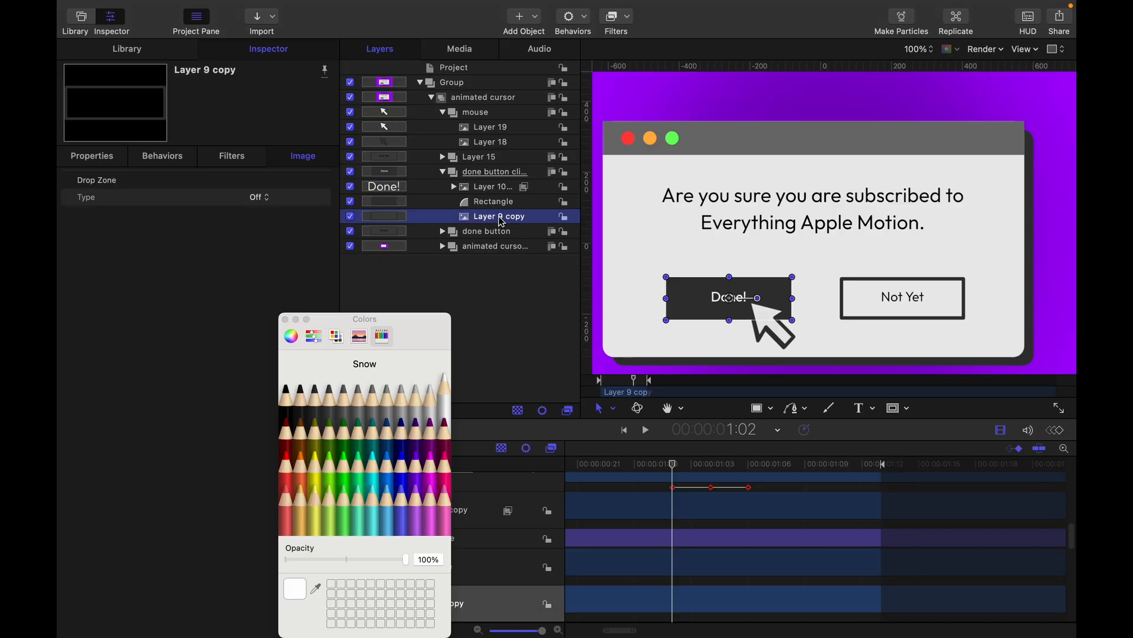
key(Delete)
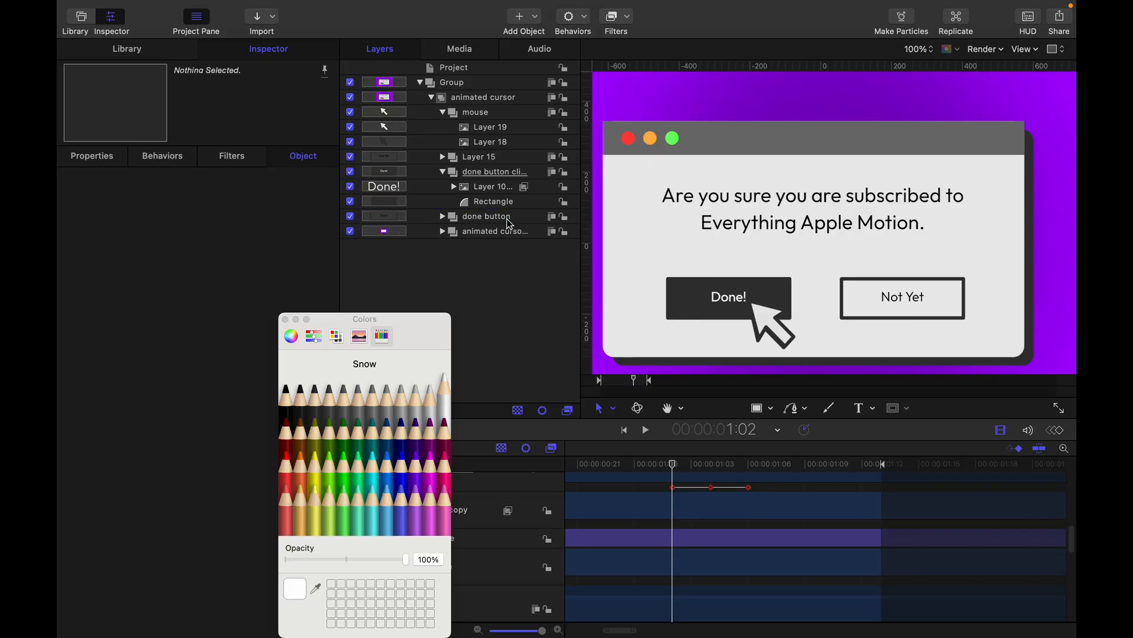
click(442, 171)
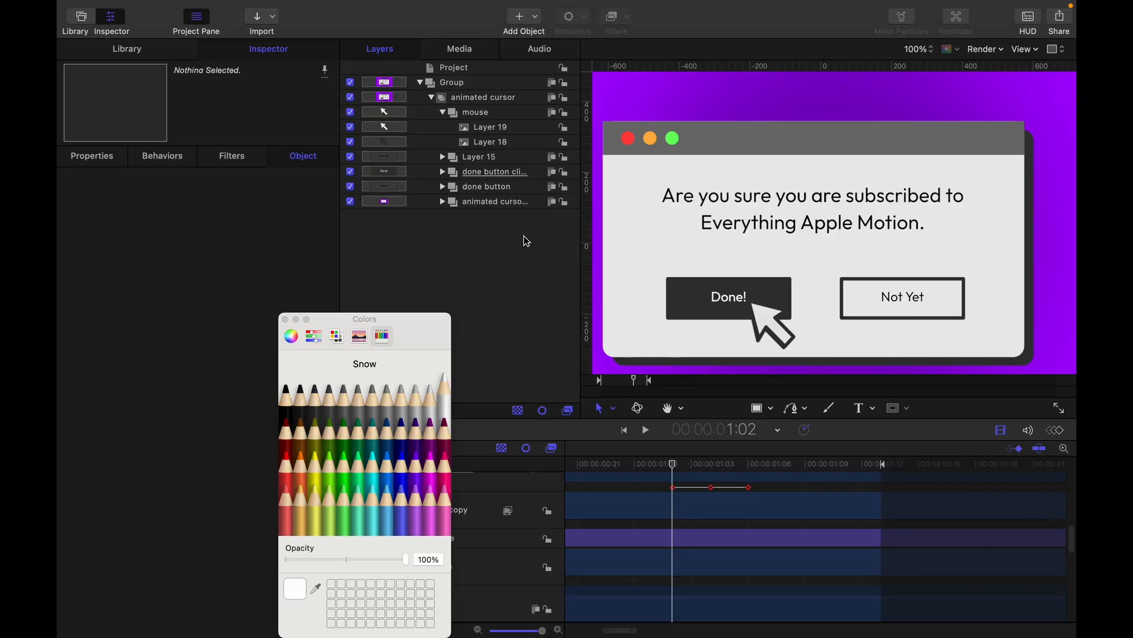
Toggle the done button click group's visibility to compare the filled button with the original outlined one.
click(351, 173)
click(351, 173)
click(351, 173)
click(351, 172)
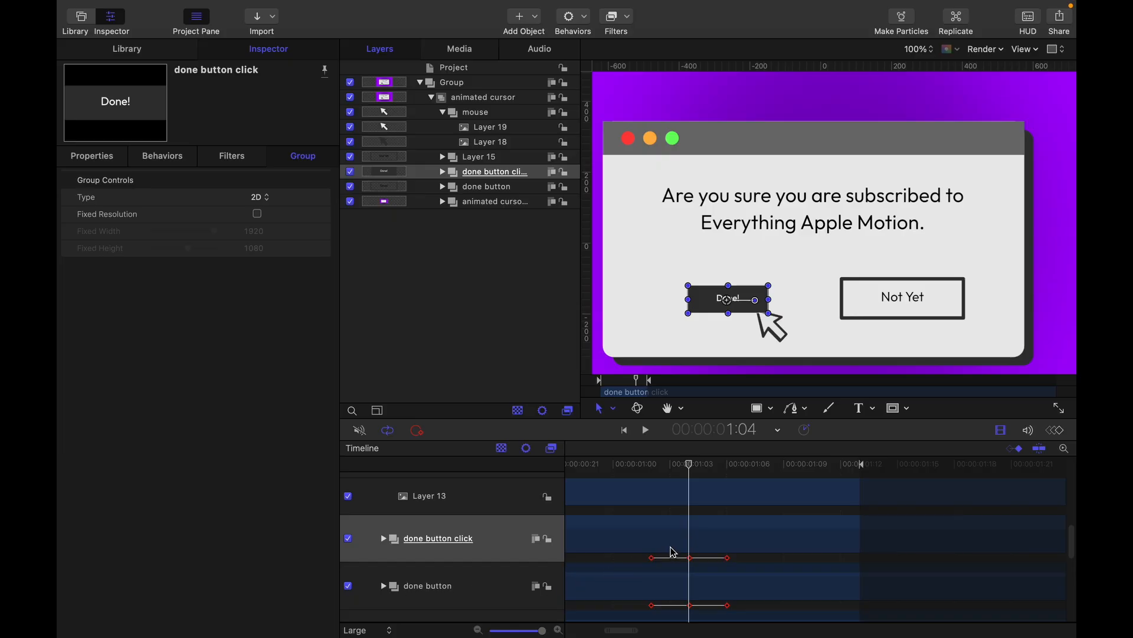
Trim the start of the done button click group to 1:04, the middle keyframe of the button's scale animation.
click(653, 465)
key(Right)
key(Right)
key(Right)
key(Right)
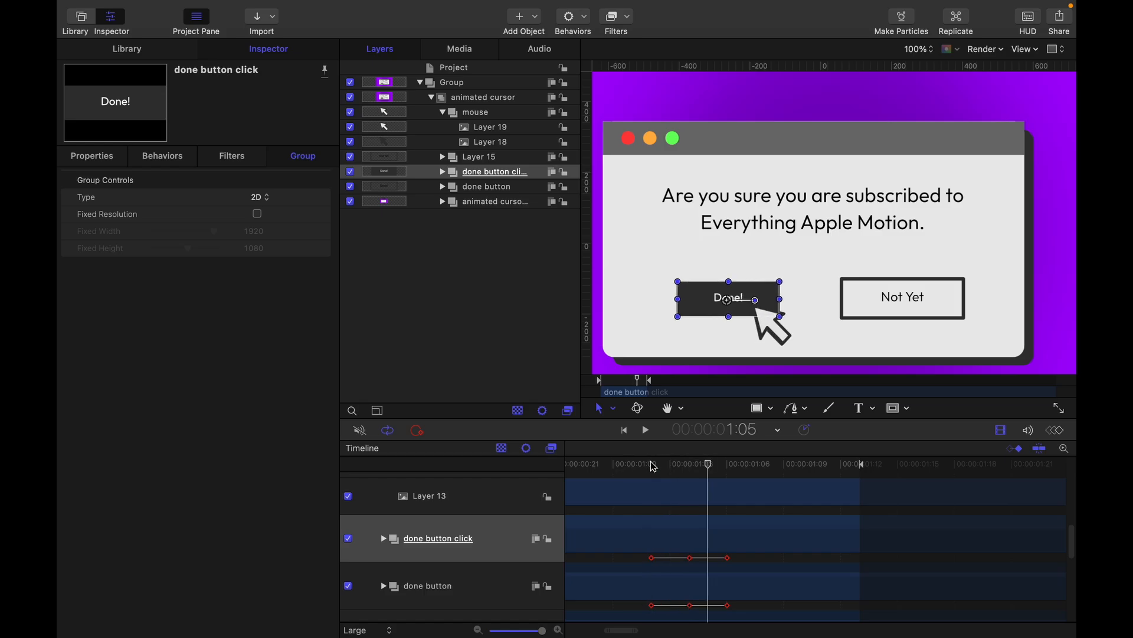
key(Left)
key(Left)
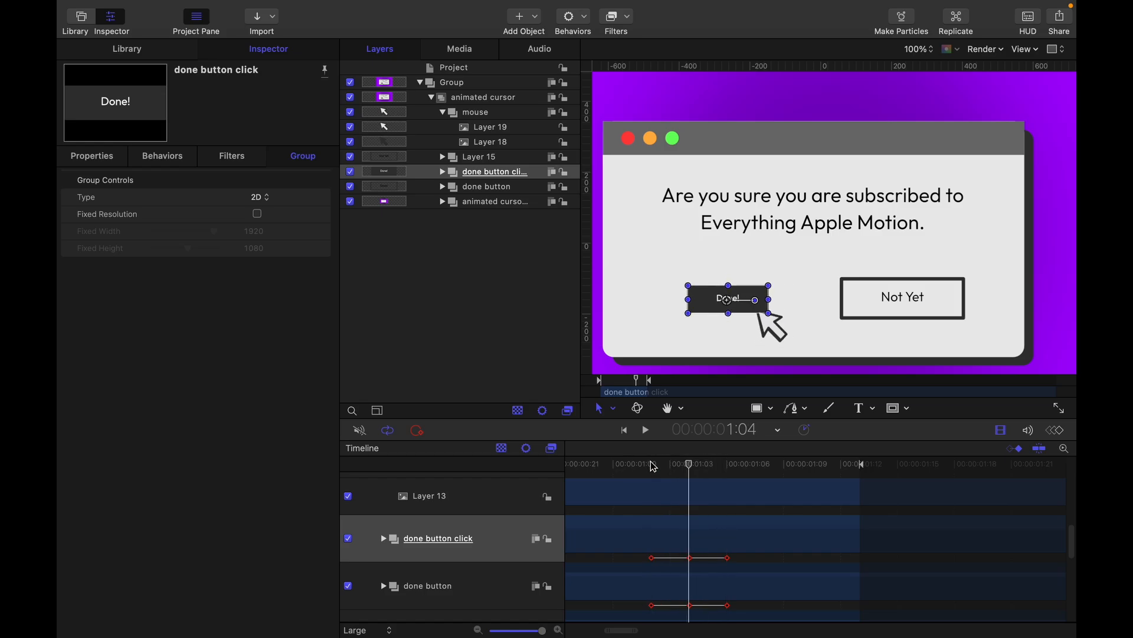
key(alt+bracketleft)
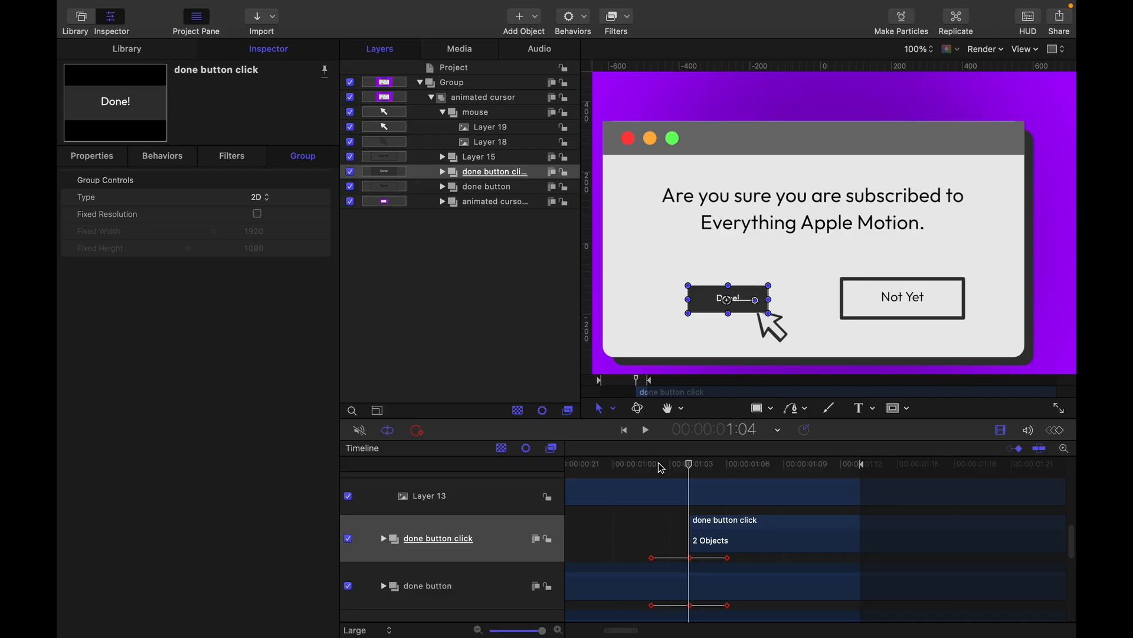
Play the animation from the first frame to check the Done! button's fill change on the click.
click(625, 430)
click(502, 360)
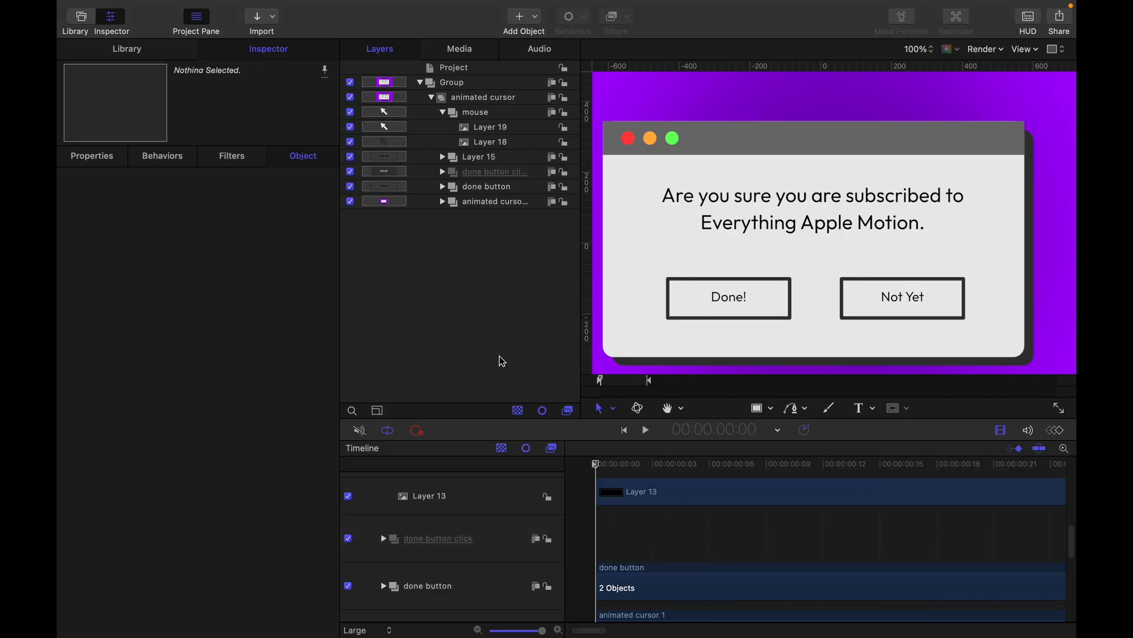
key(space)
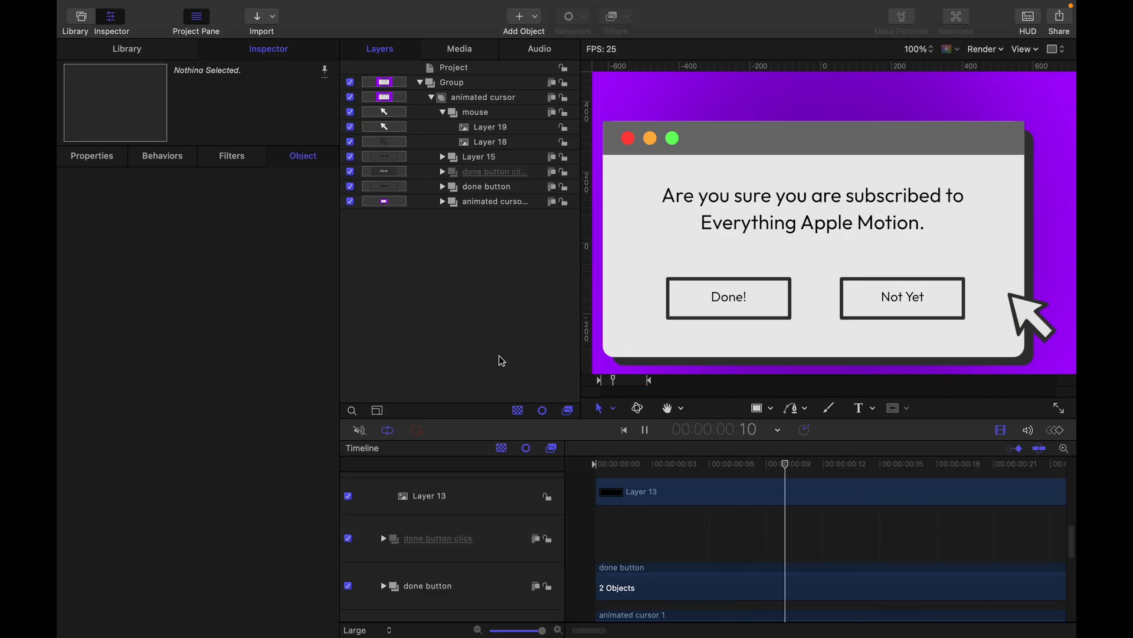